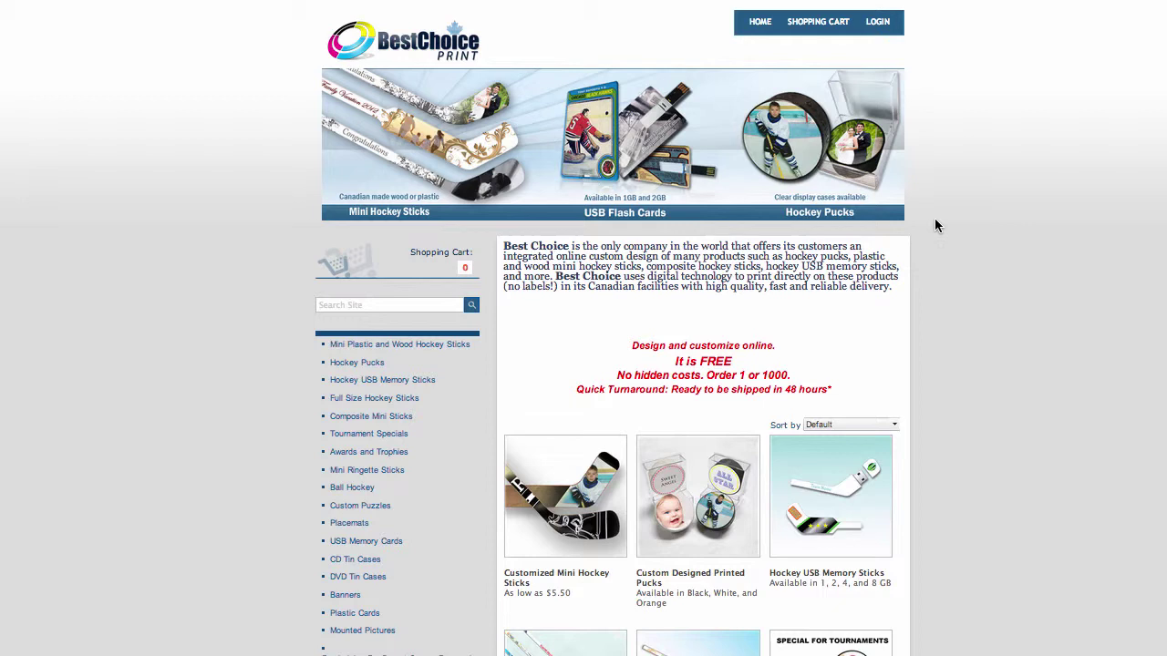
- Open the MHUG 003 goalie USB stick from the Hockey USB catalog and set quantity to 20
left_click(817, 517)
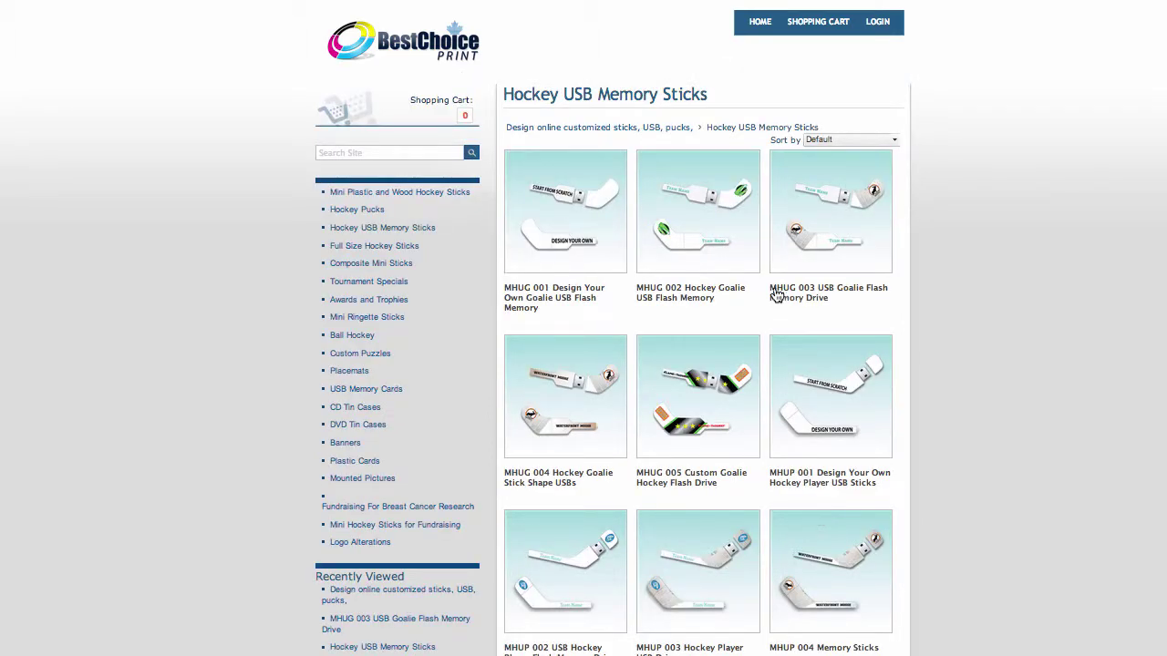
left_click(871, 205)
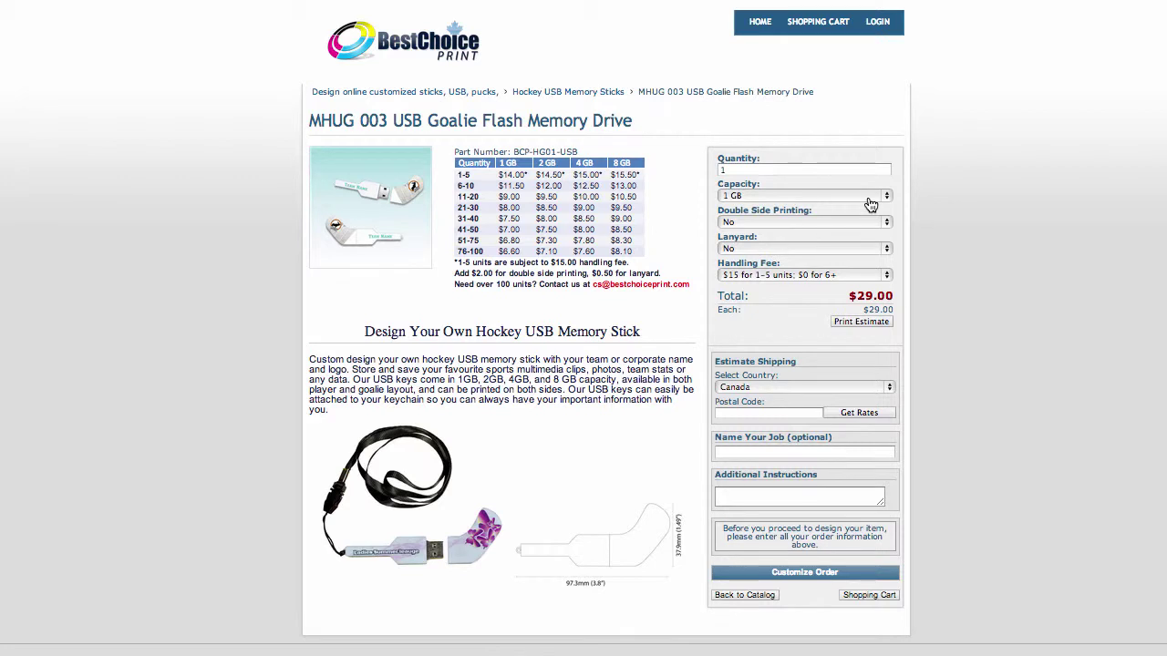
left_click(773, 169)
key("BackSpace")
type("20")
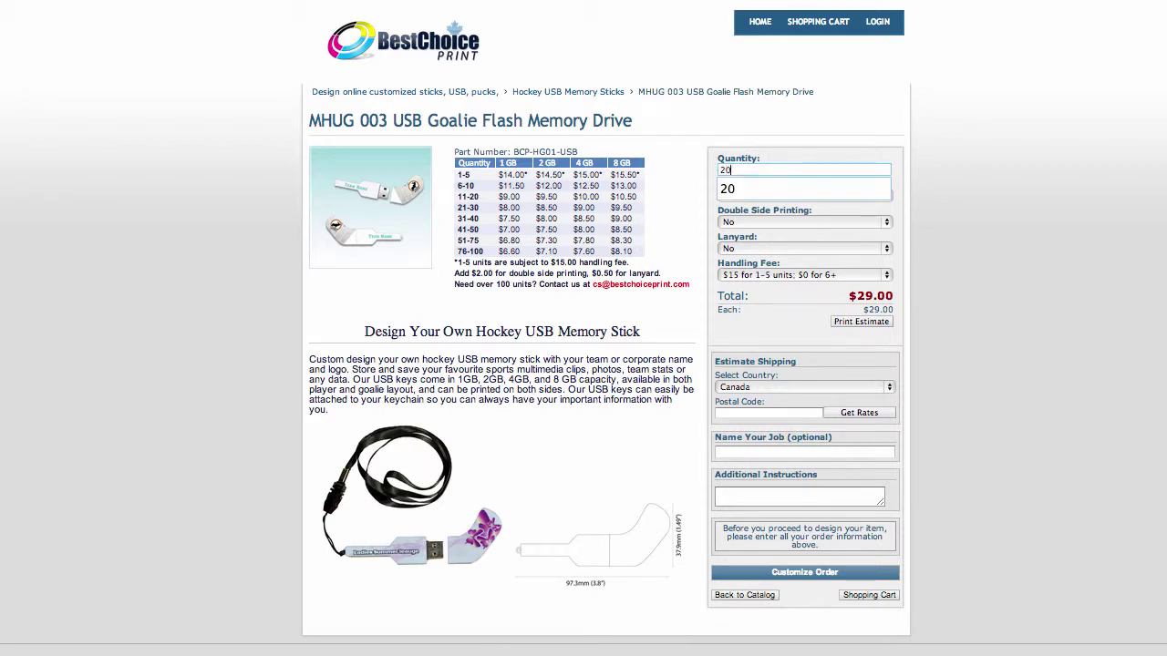
left_click(973, 196)
- Choose 4 GB capacity, double-sided printing and a lanyard for each stick
left_click(816, 195)
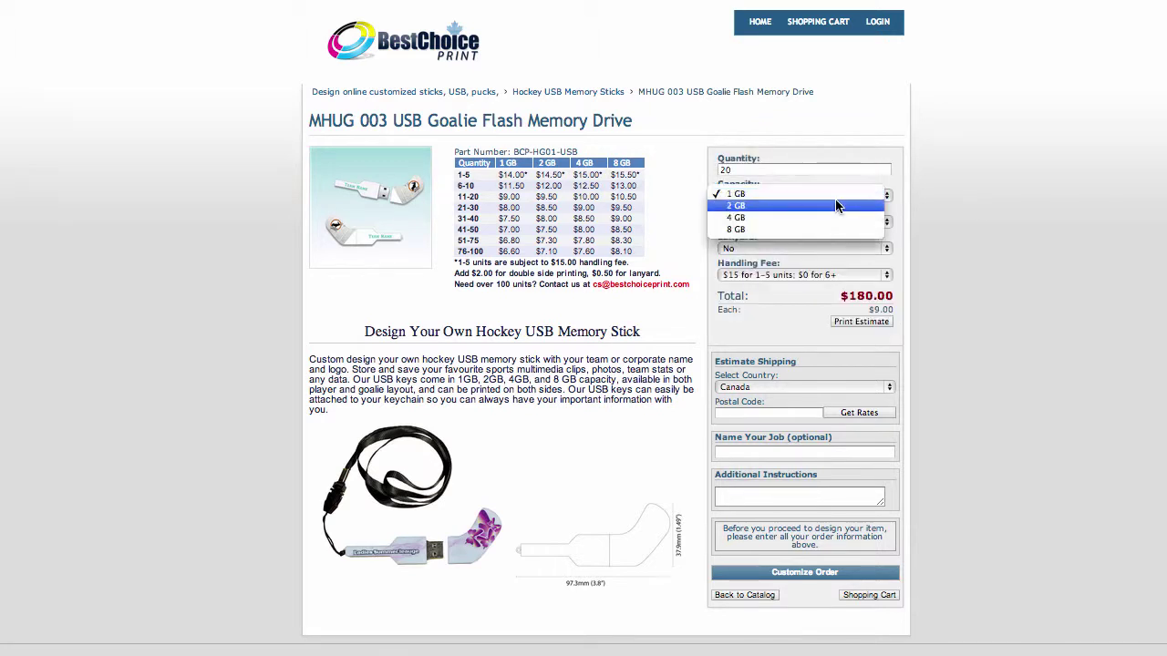
left_click(776, 218)
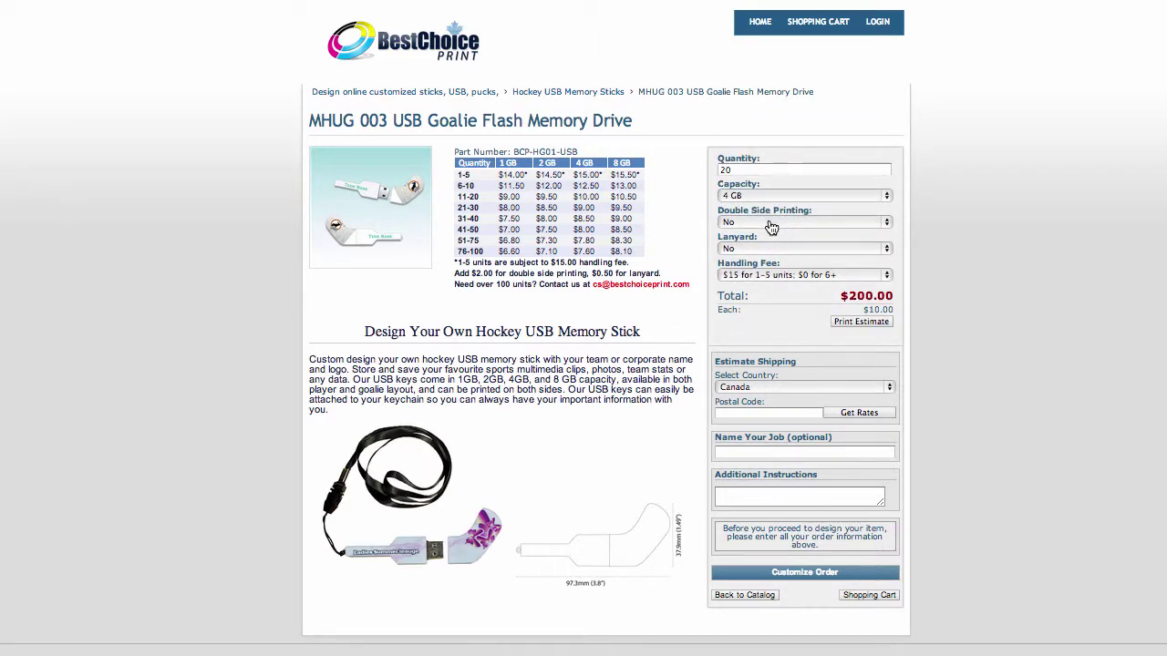
left_click(770, 227)
left_click(752, 233)
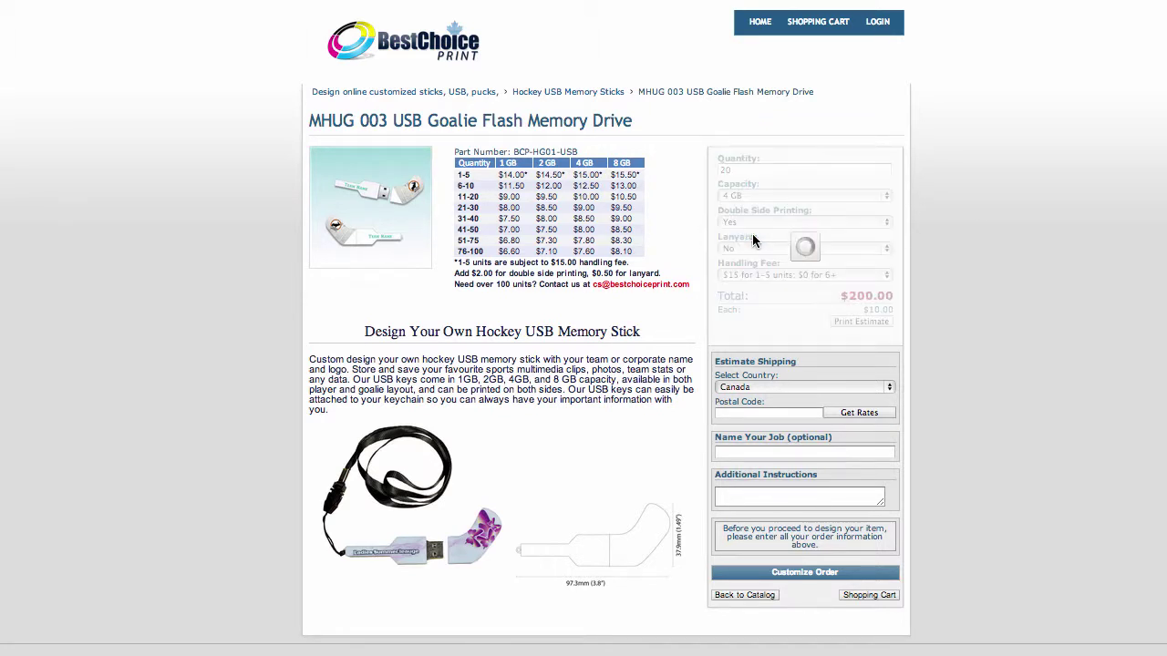
left_click(740, 247)
left_click(754, 256)
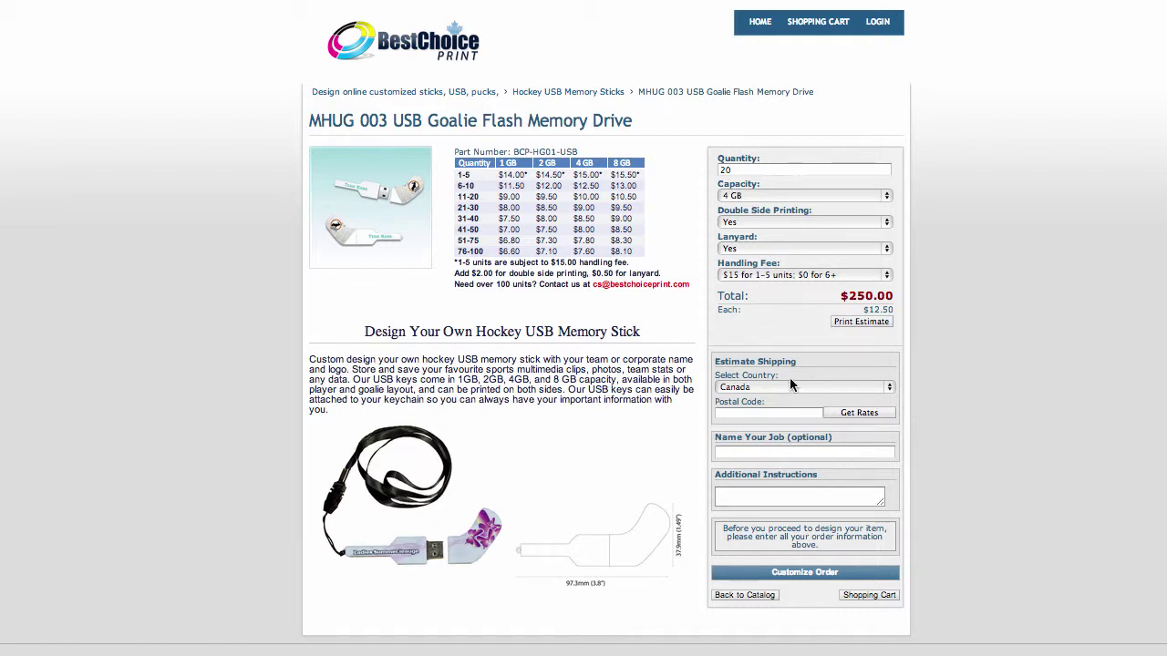
- Enter a Canadian postal code and get shipping rate estimates
left_click(739, 414)
type("m2")
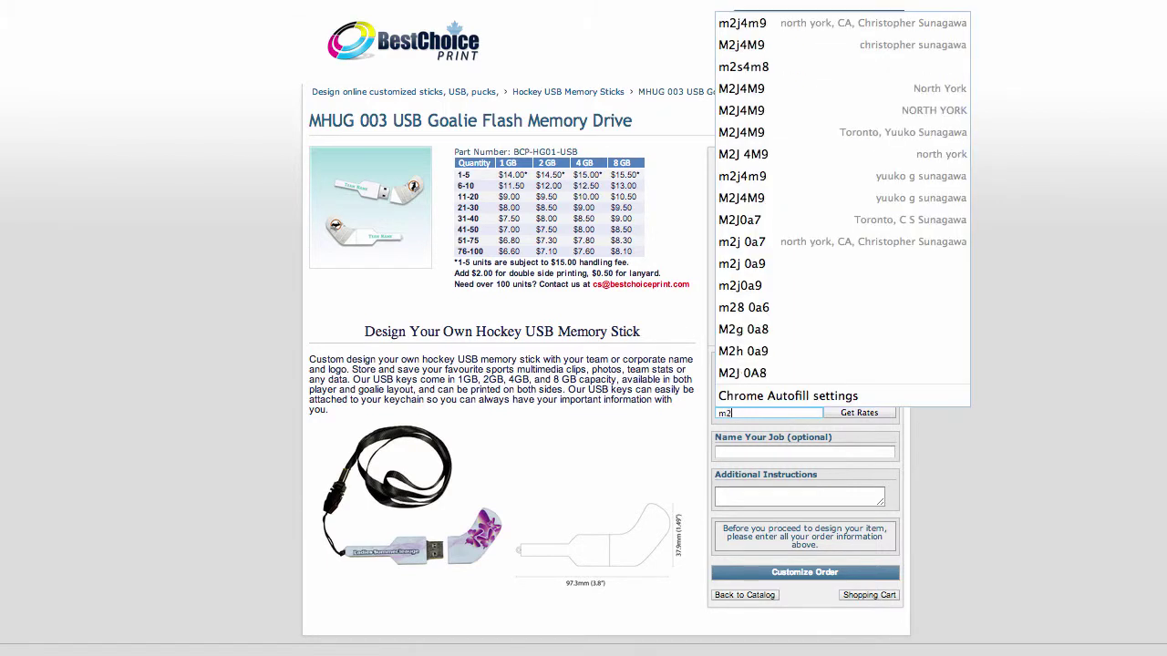
type("j 9")
key("BackSpace")
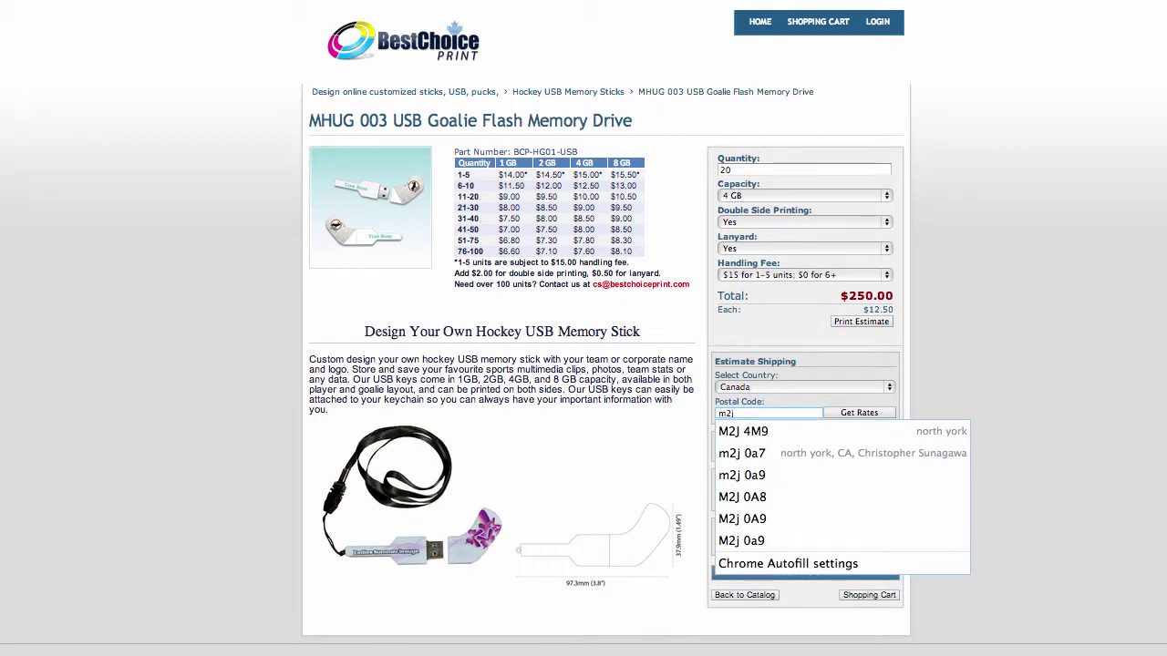
type("0a9")
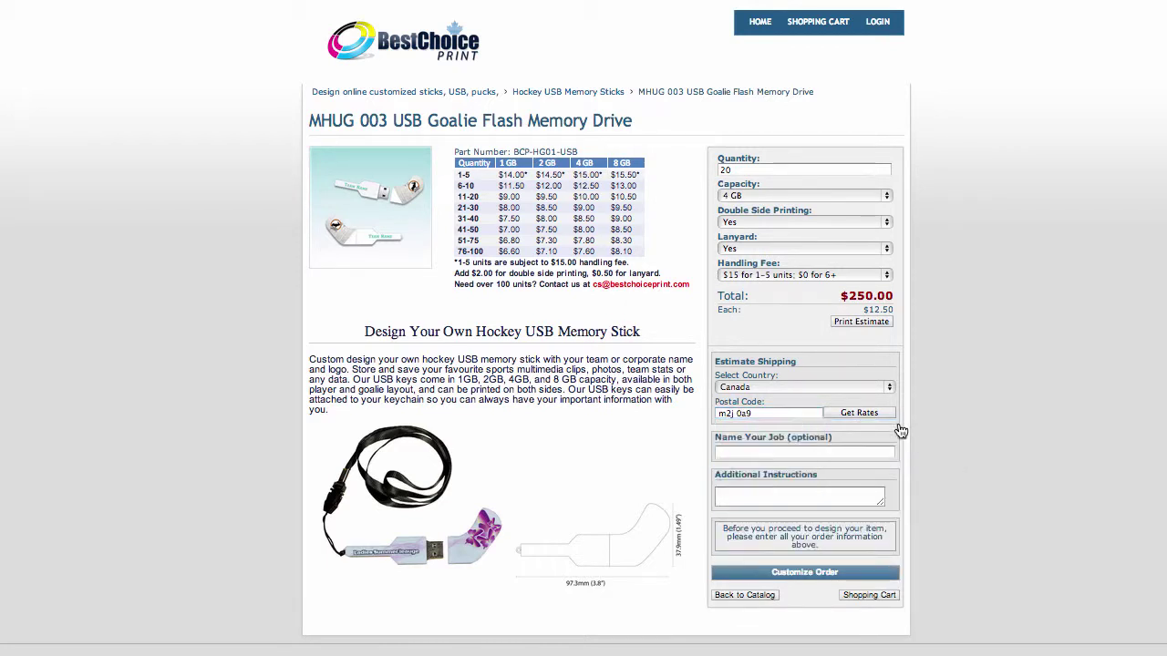
left_click(866, 414)
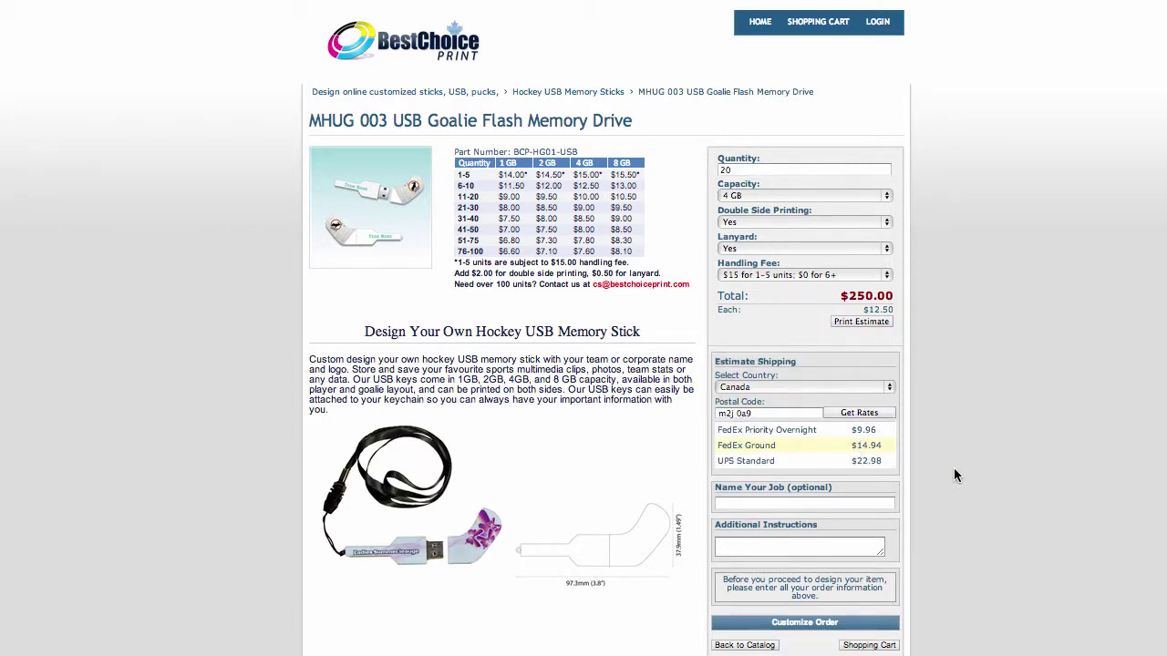
scroll(954, 468, "down", 3)
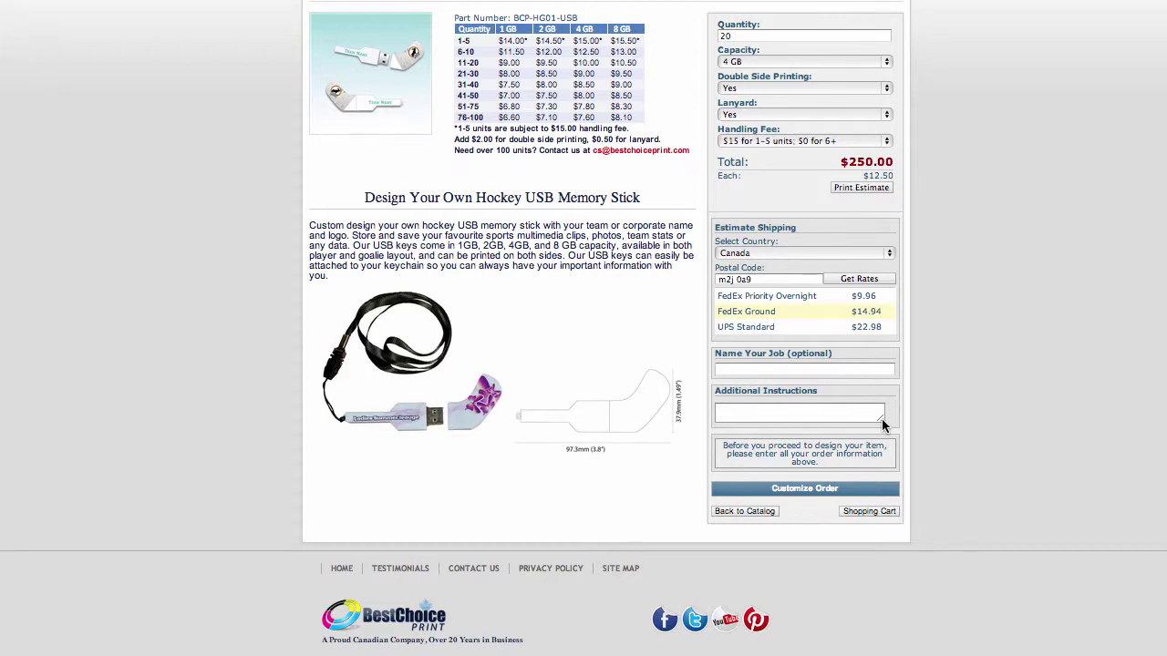
- Enlarge the Additional Instructions box
left_click_drag(881, 418, 902, 655)
scroll(962, 525, "down", 5)
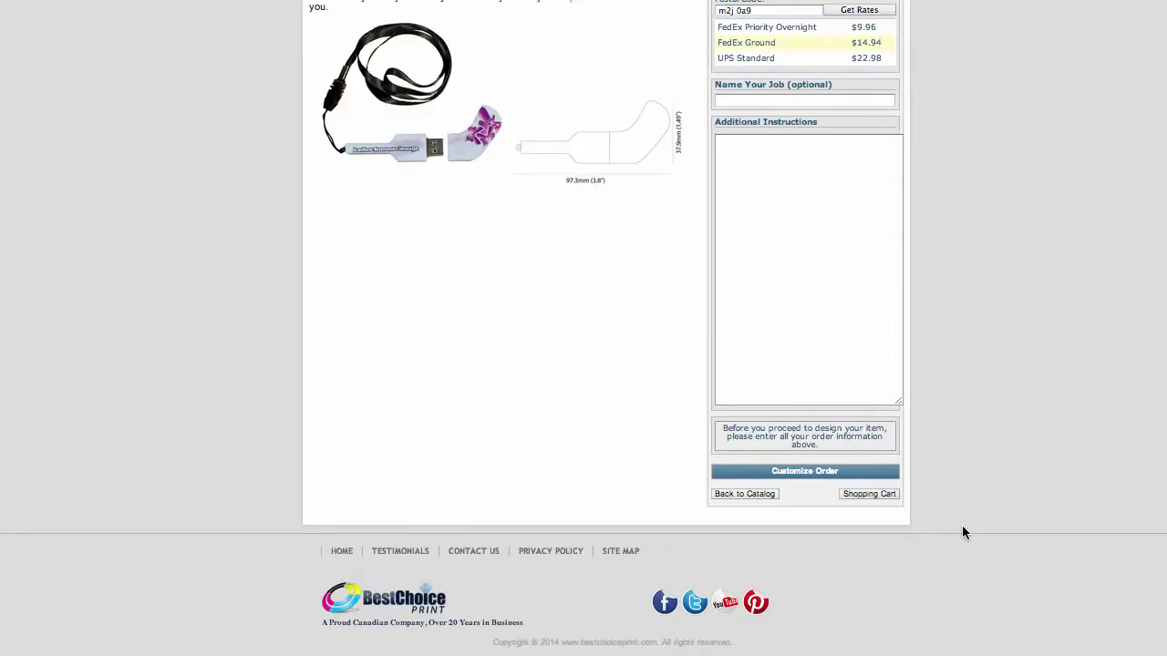
scroll(1039, 499, "up", 8)
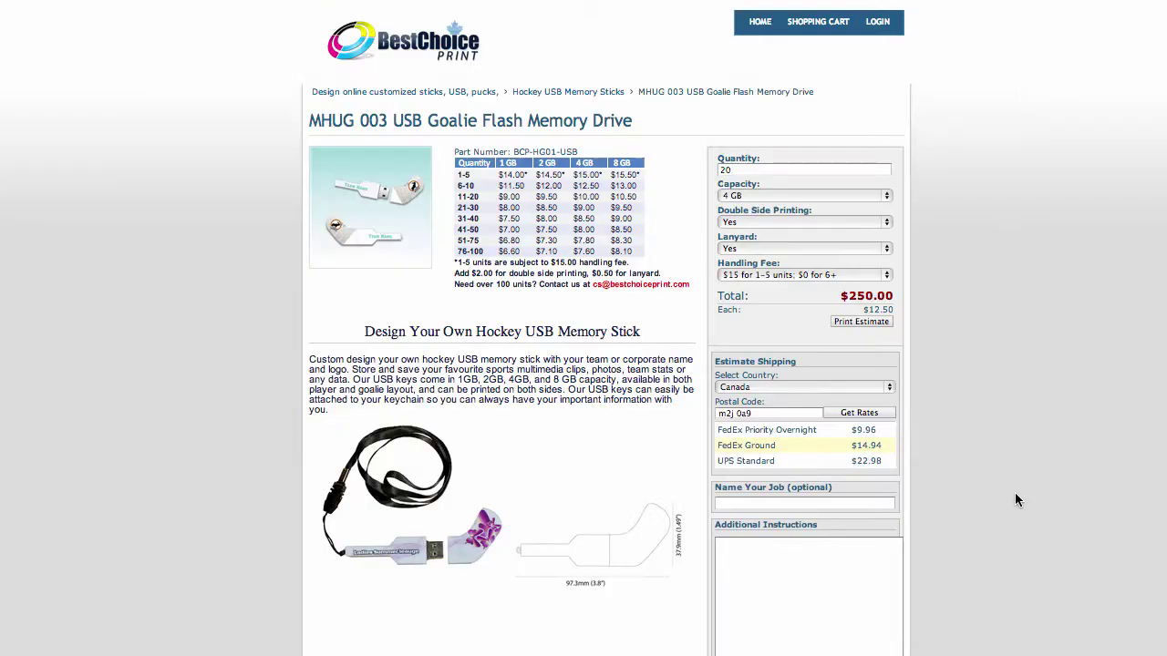
- Launch the designer with Customize Order to edit the goalie stick template
scroll(1016, 497, "down", 6)
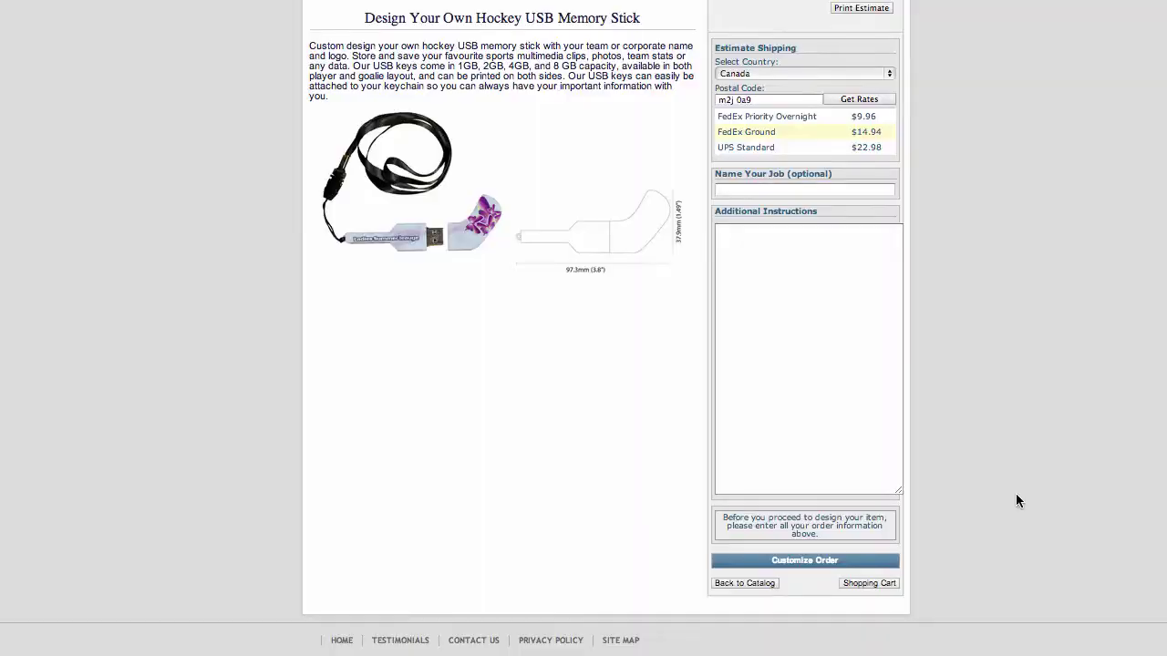
left_click(826, 563)
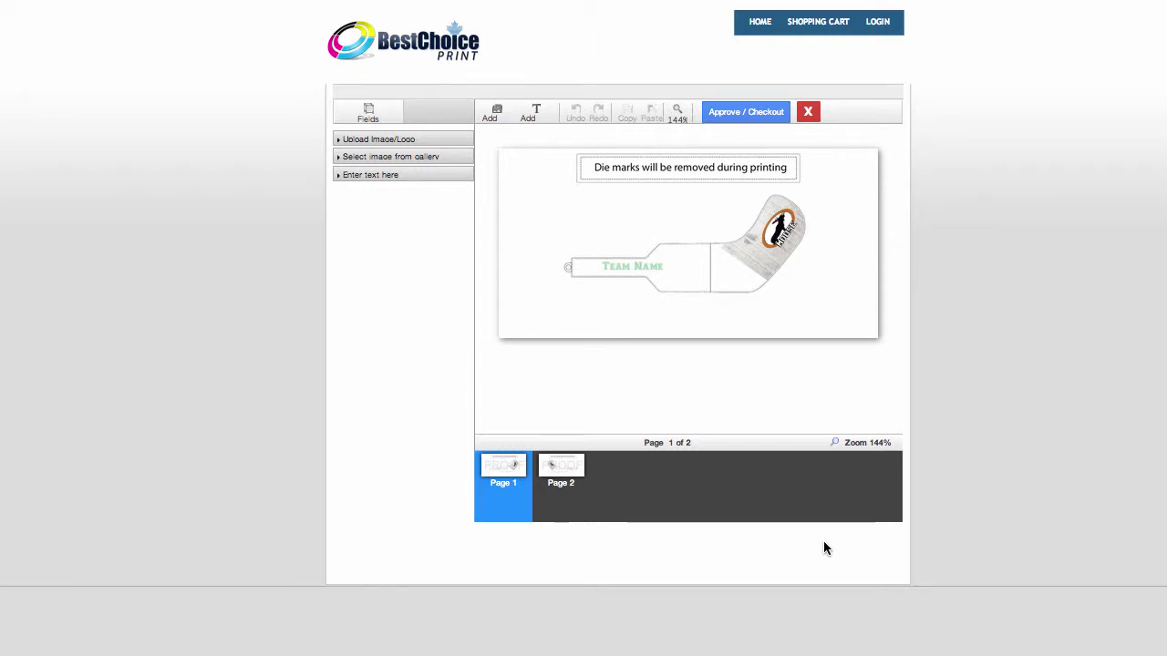
- Select the blade logo and browse the replacement image sources, including uploads, Facebook and Instagram
left_click(778, 230)
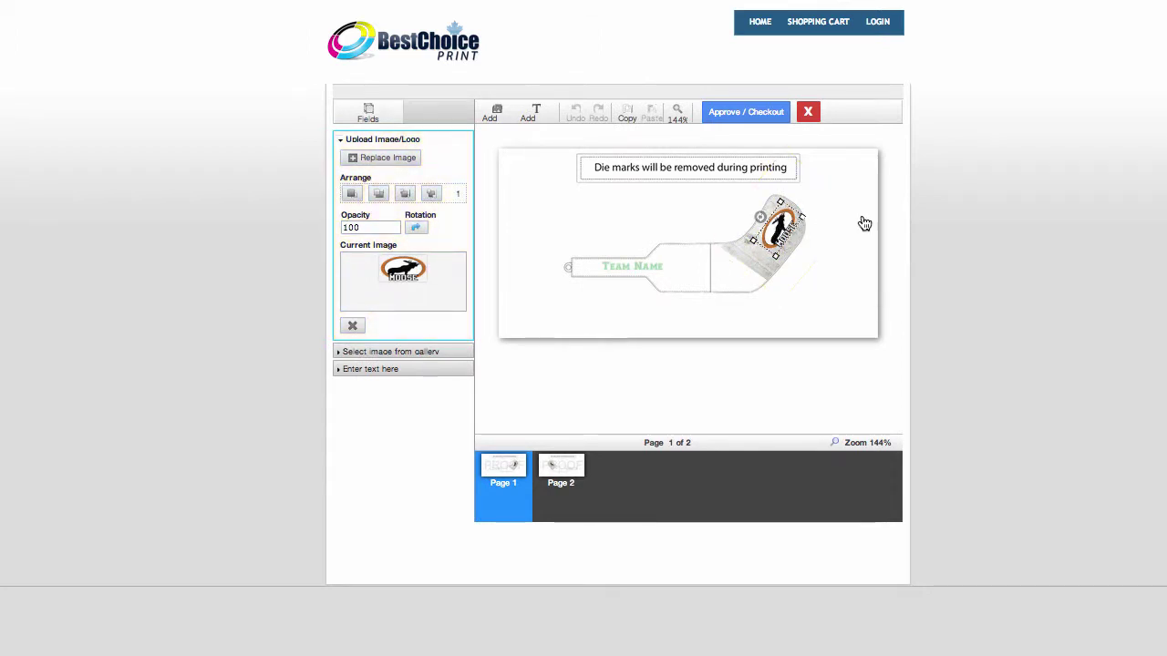
left_click(408, 161)
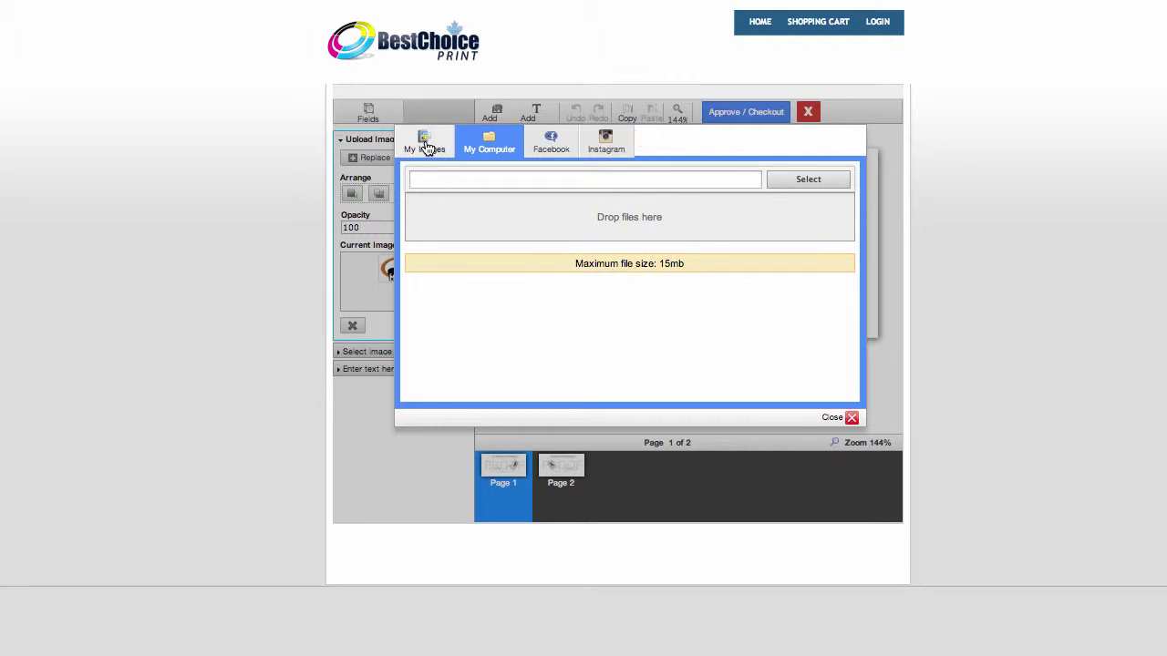
left_click(426, 144)
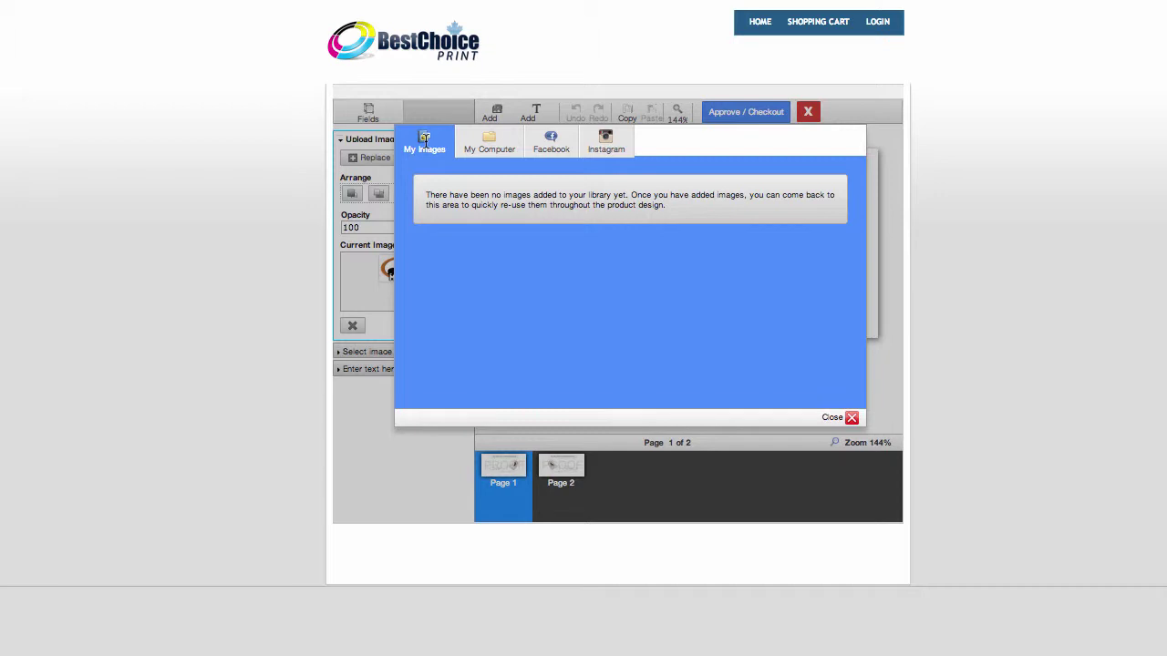
left_click(475, 139)
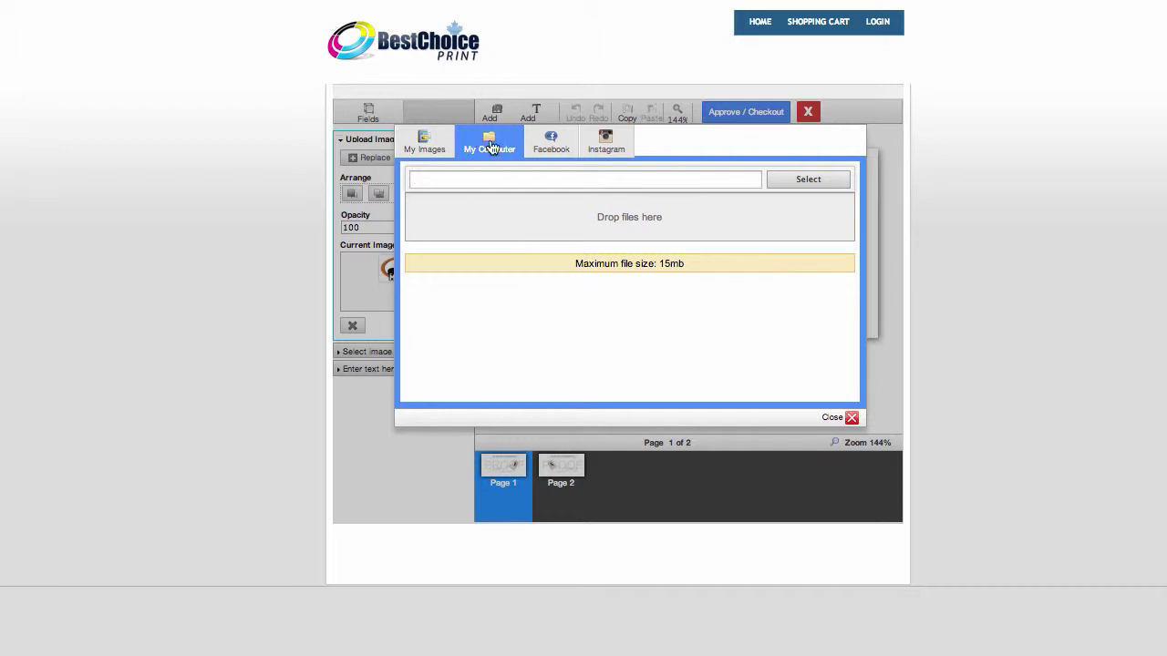
left_click(553, 143)
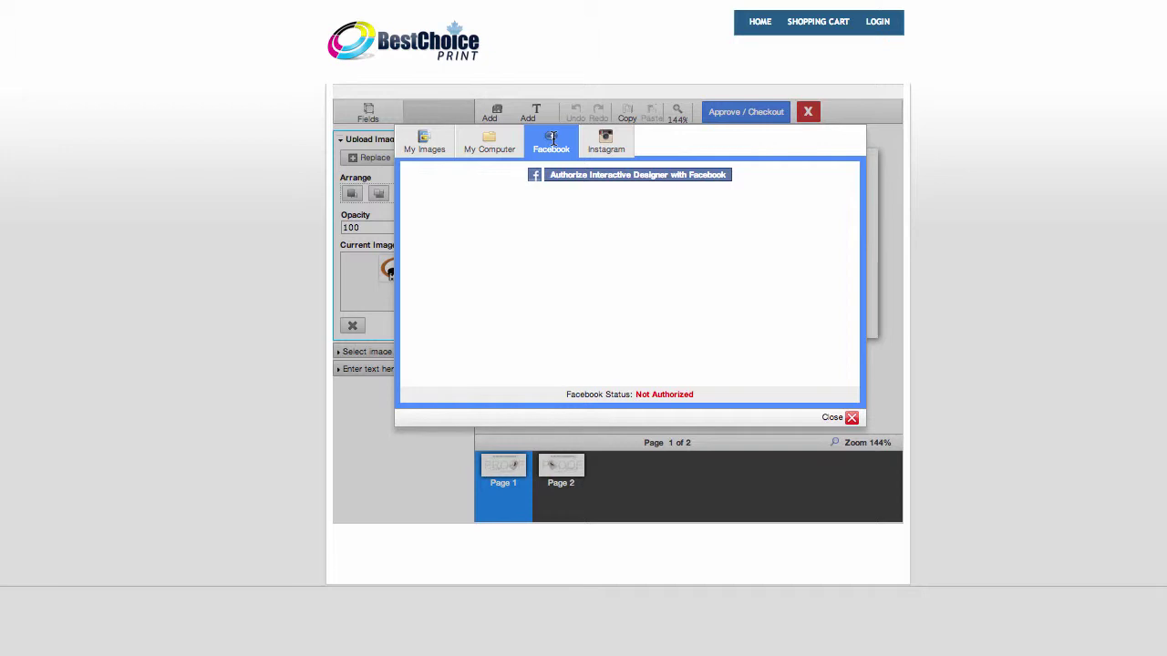
left_click(631, 146)
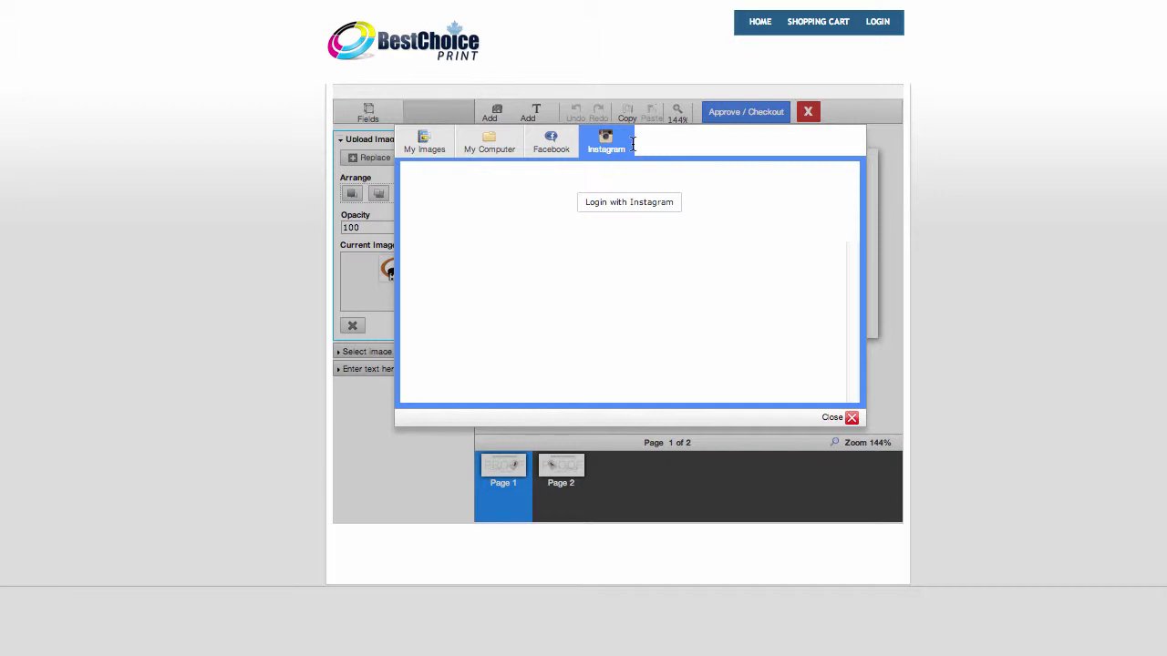
left_click(501, 150)
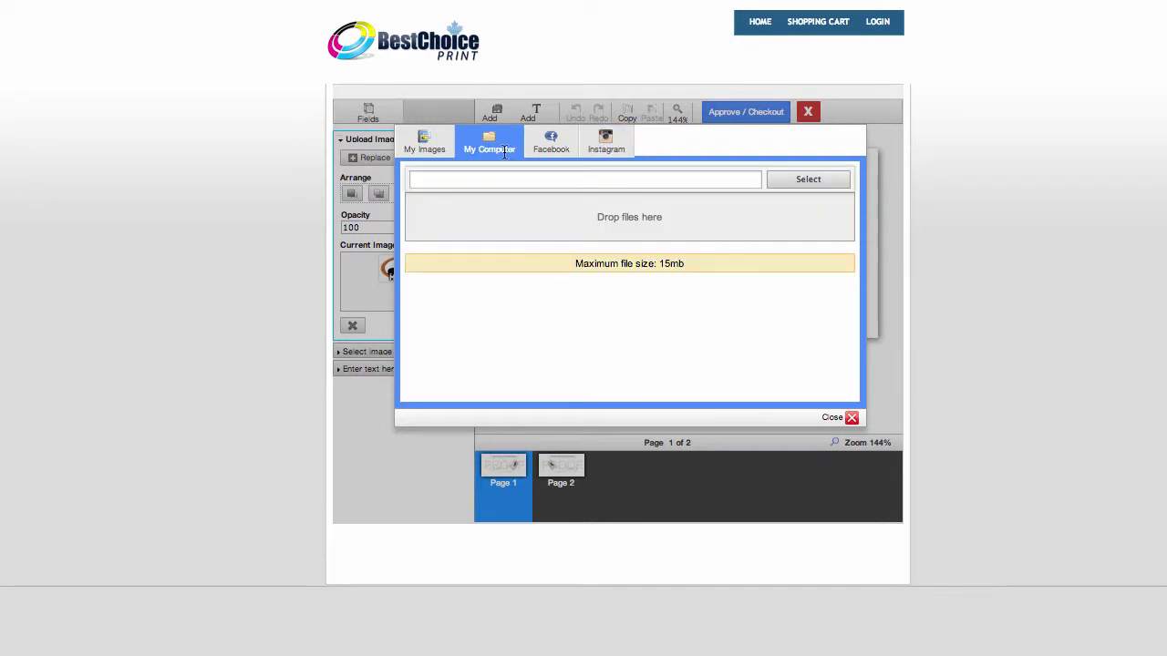
- Upload BULLDOG_LOGO-01.png from the computer as the replacement logo
left_click(807, 179)
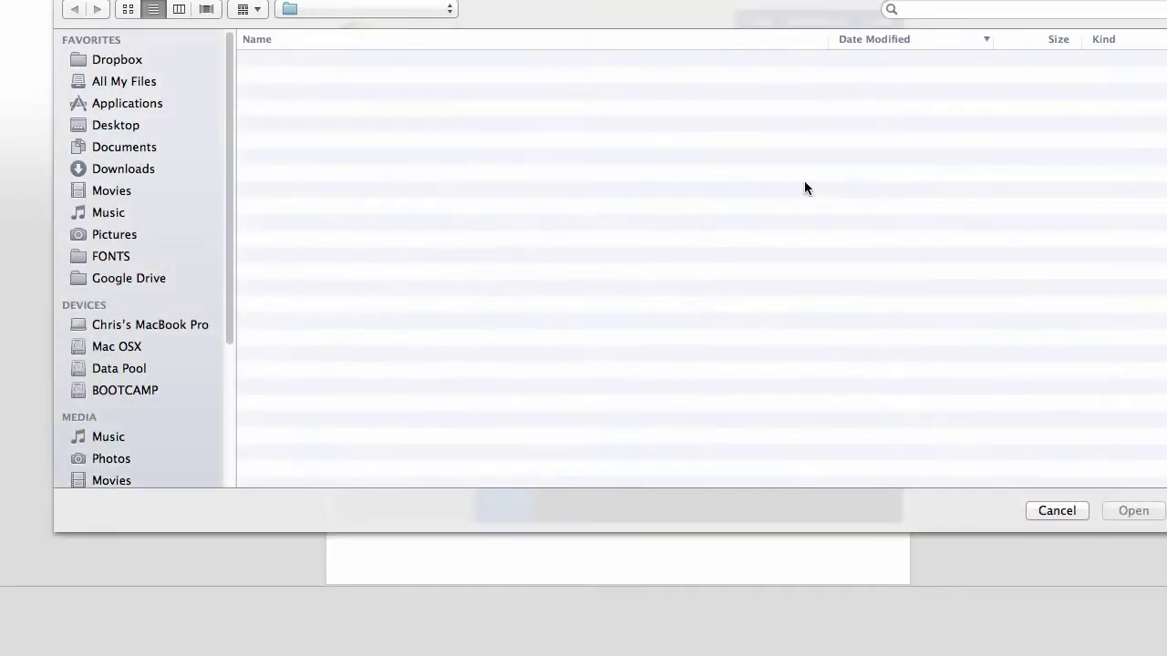
left_click(357, 61)
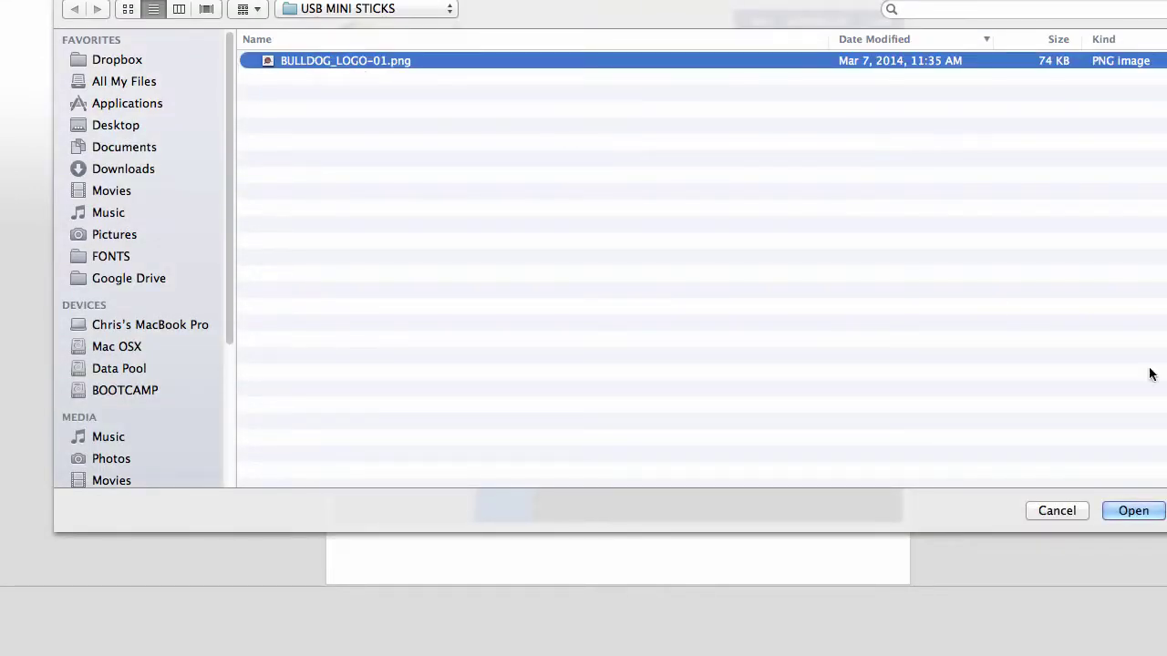
left_click(1135, 510)
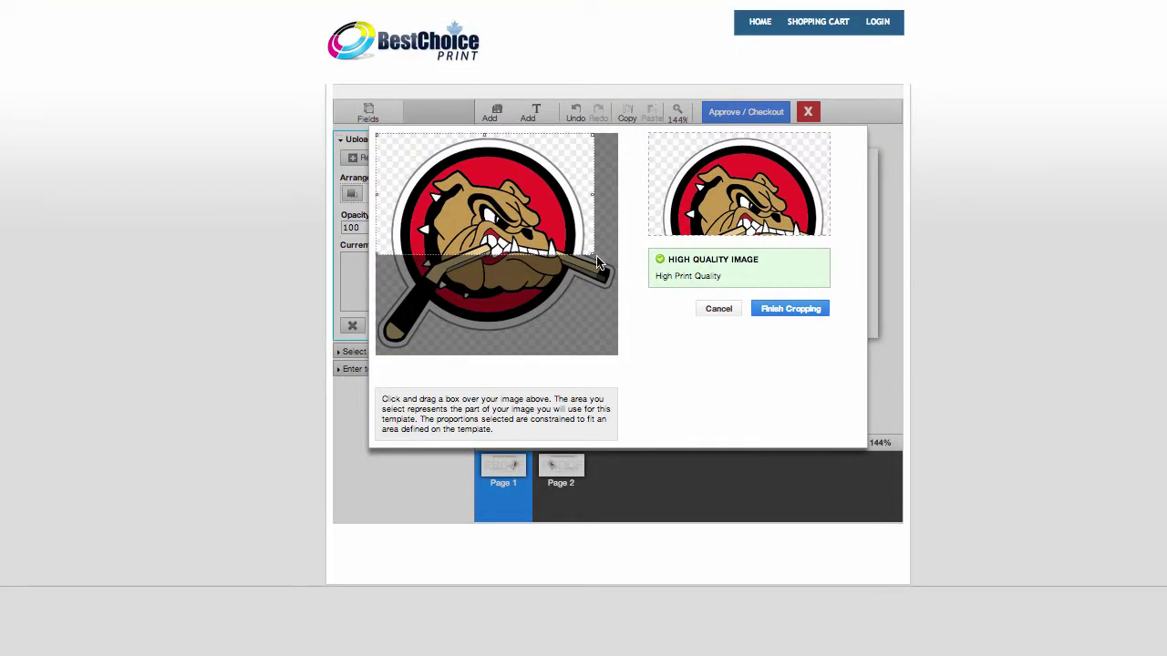
- Expand the crop box over the full bulldog badge and finish cropping onto the blade
left_click_drag(593, 256, 660, 391)
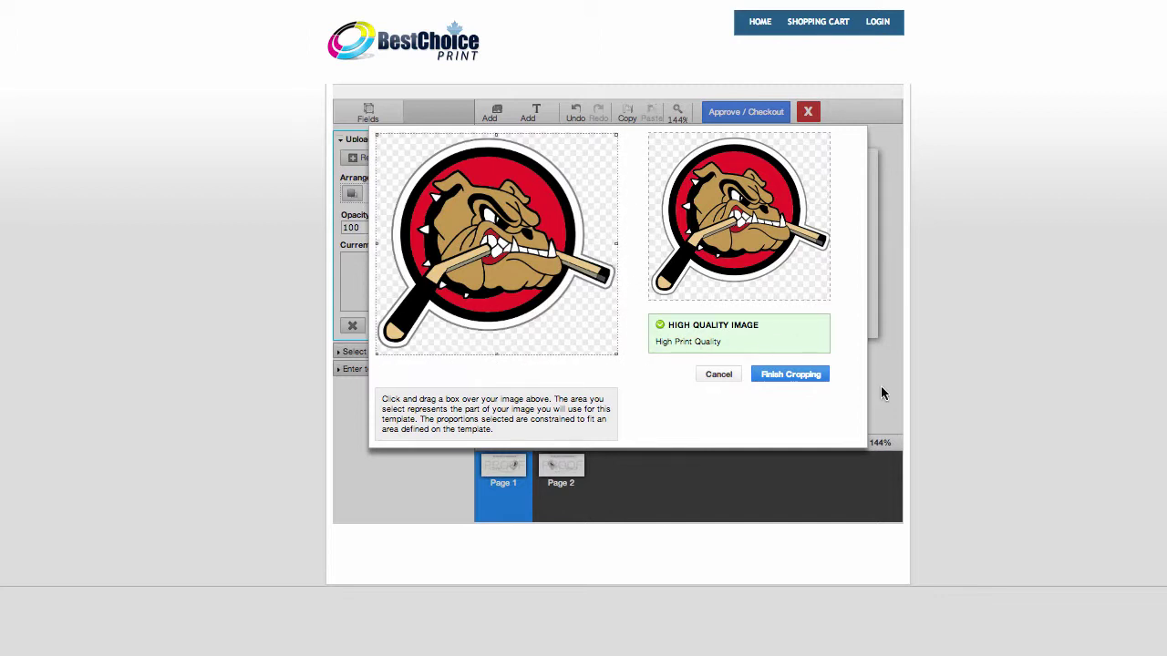
left_click(825, 378)
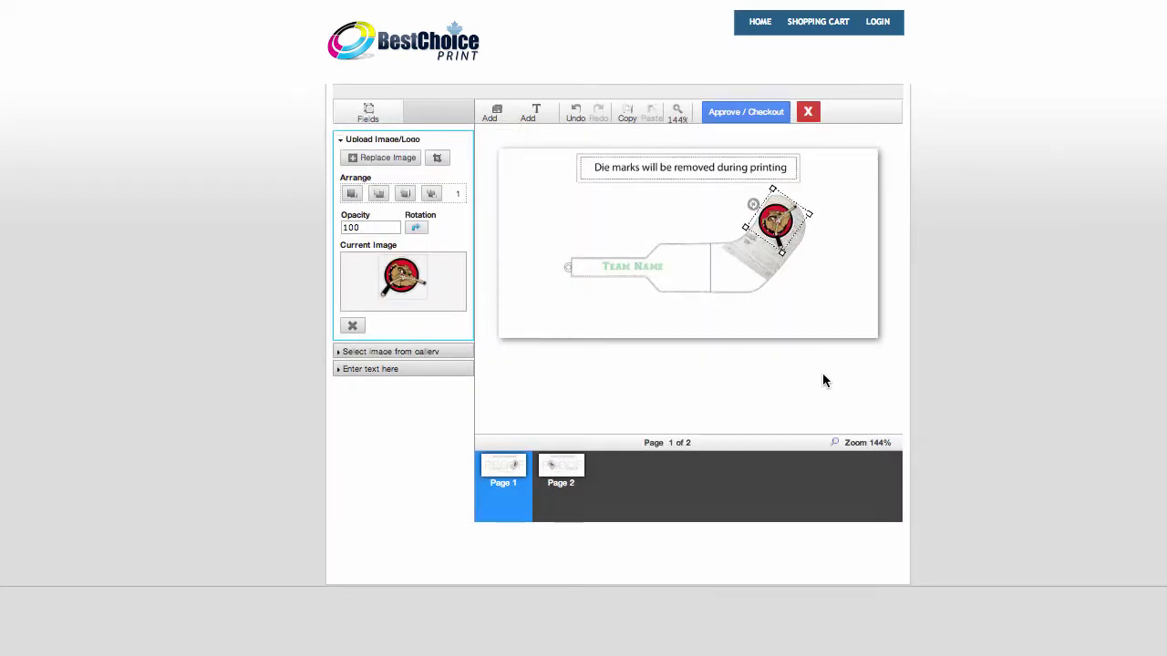
- Nudge the bulldog logo down, zoom to 250%, and shrink the logo to fit inside the blade
left_click_drag(782, 224, 783, 232)
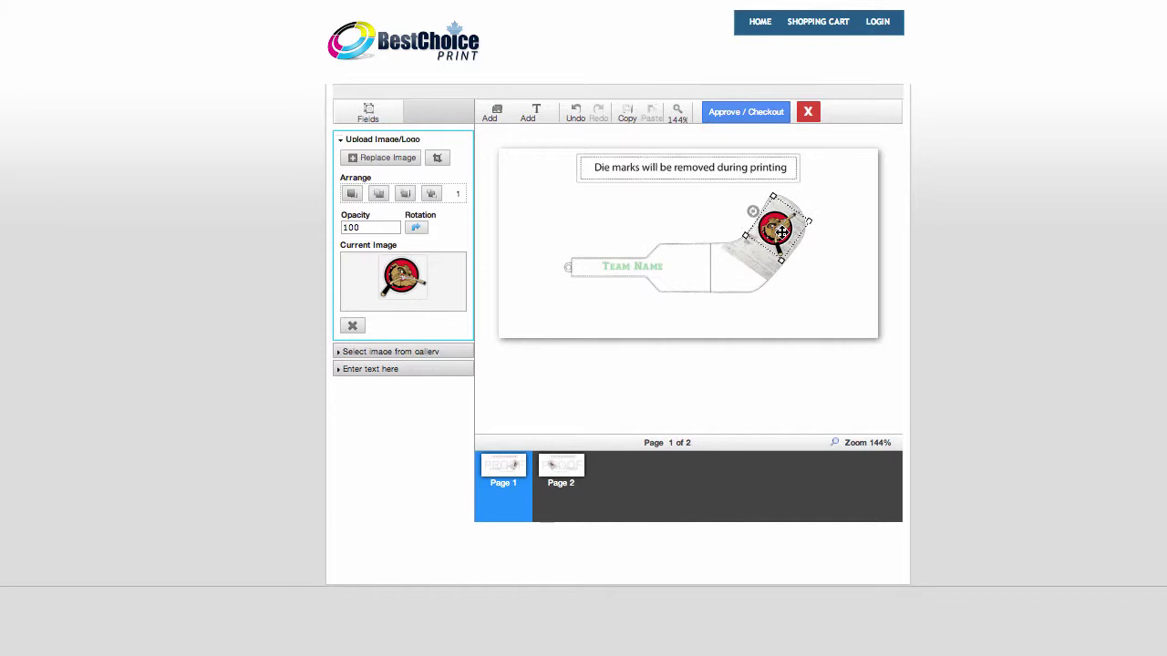
left_click(679, 113)
left_click(698, 76)
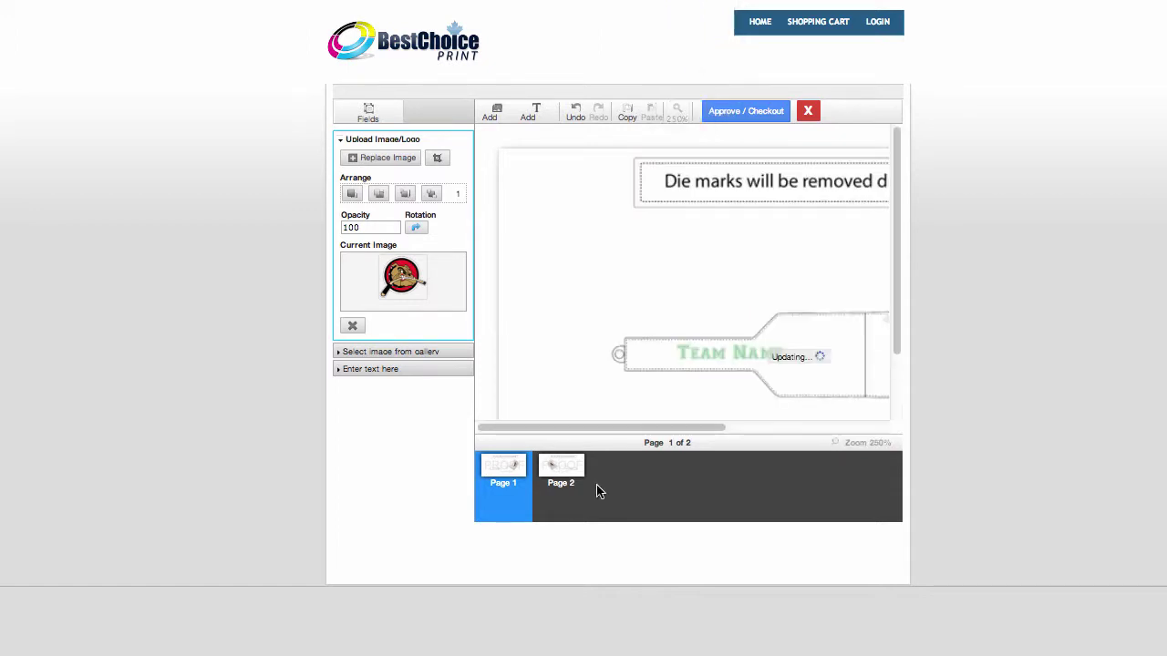
left_click_drag(617, 429, 759, 428)
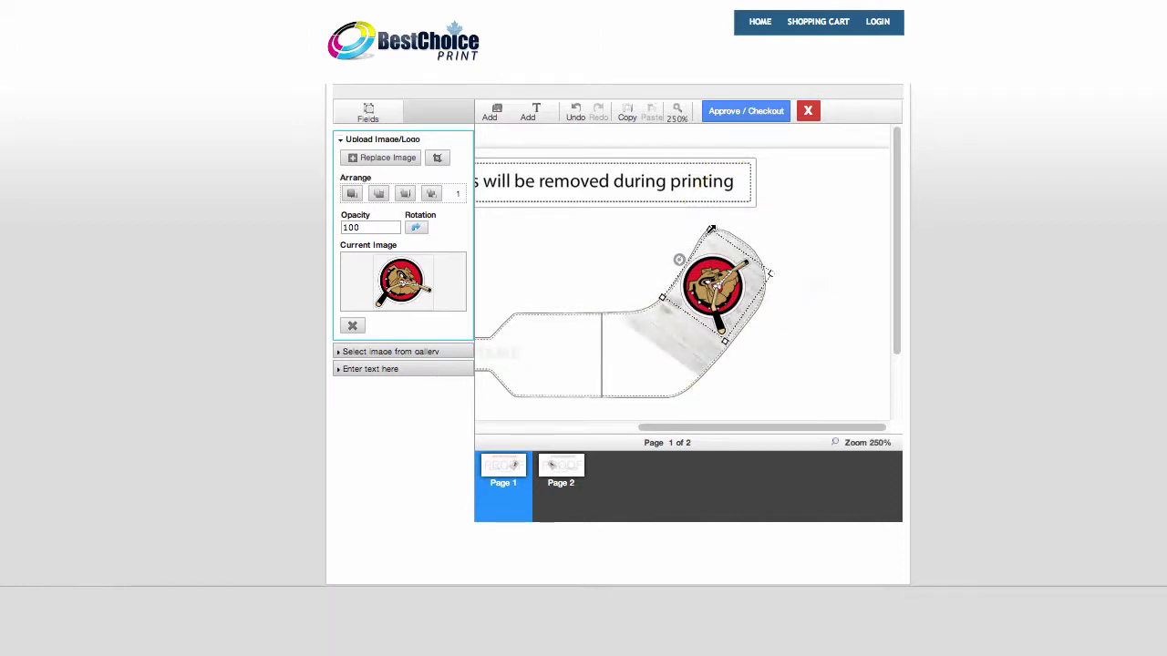
left_click_drag(709, 231, 696, 267)
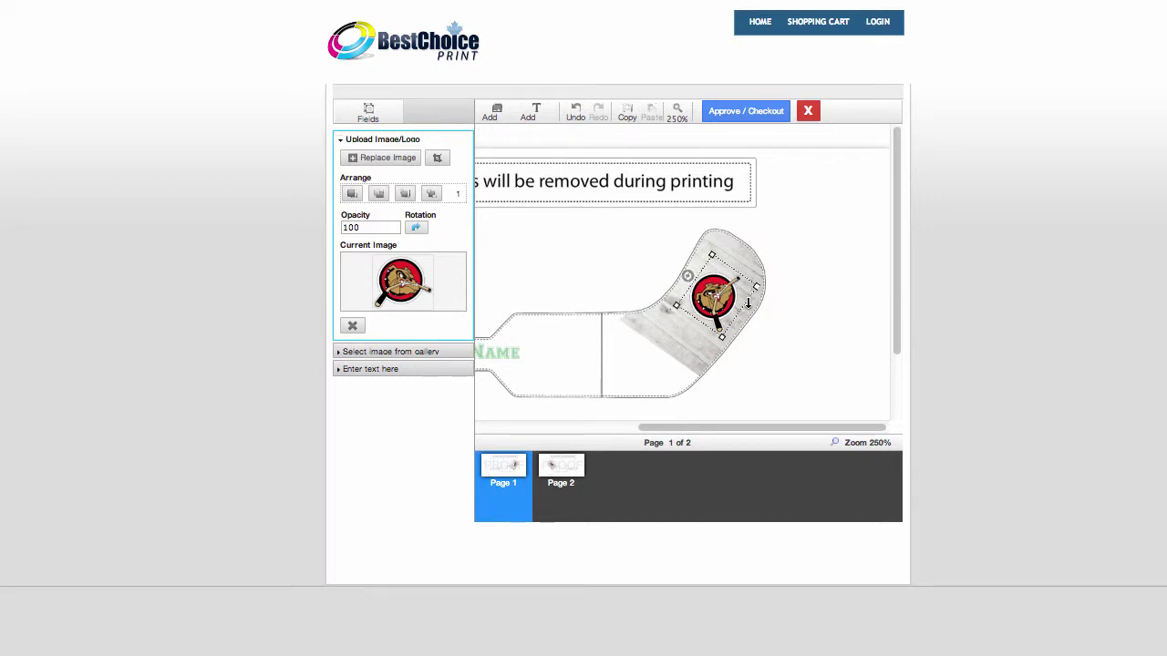
left_click(747, 310)
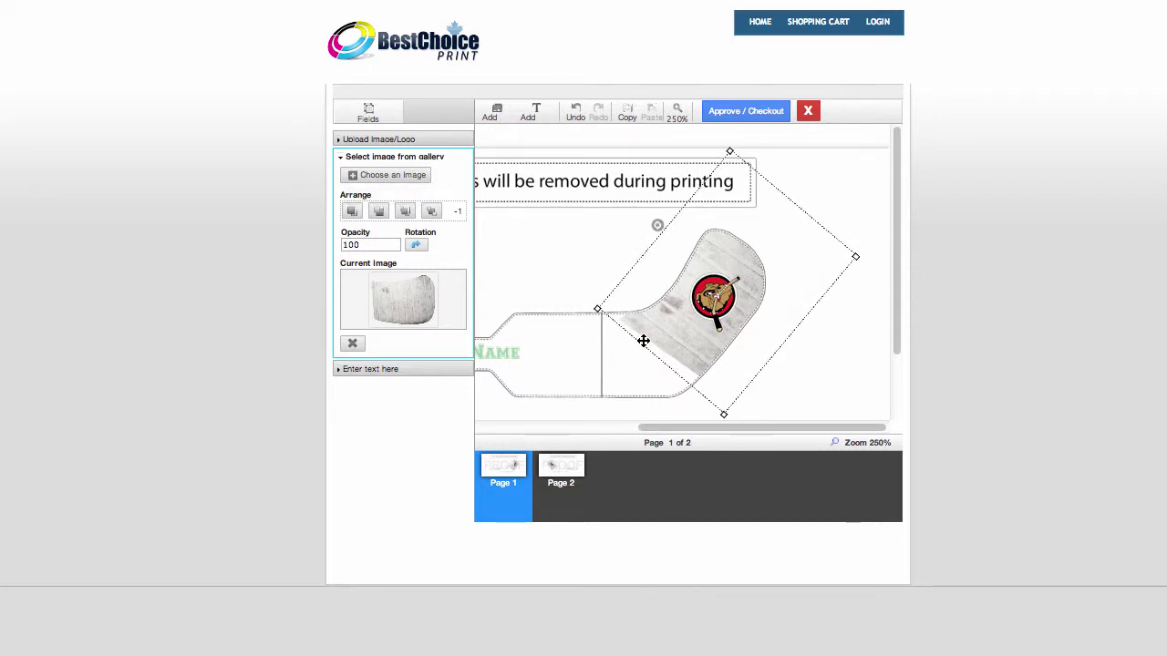
- Shift the wood texture, try the grey gallery texture, then revert to the light wood grain
mouse_move(656, 335)
left_mouse_down()
mouse_move(672, 320)
mouse_move(688, 330)
mouse_move(672, 325)
left_mouse_up()
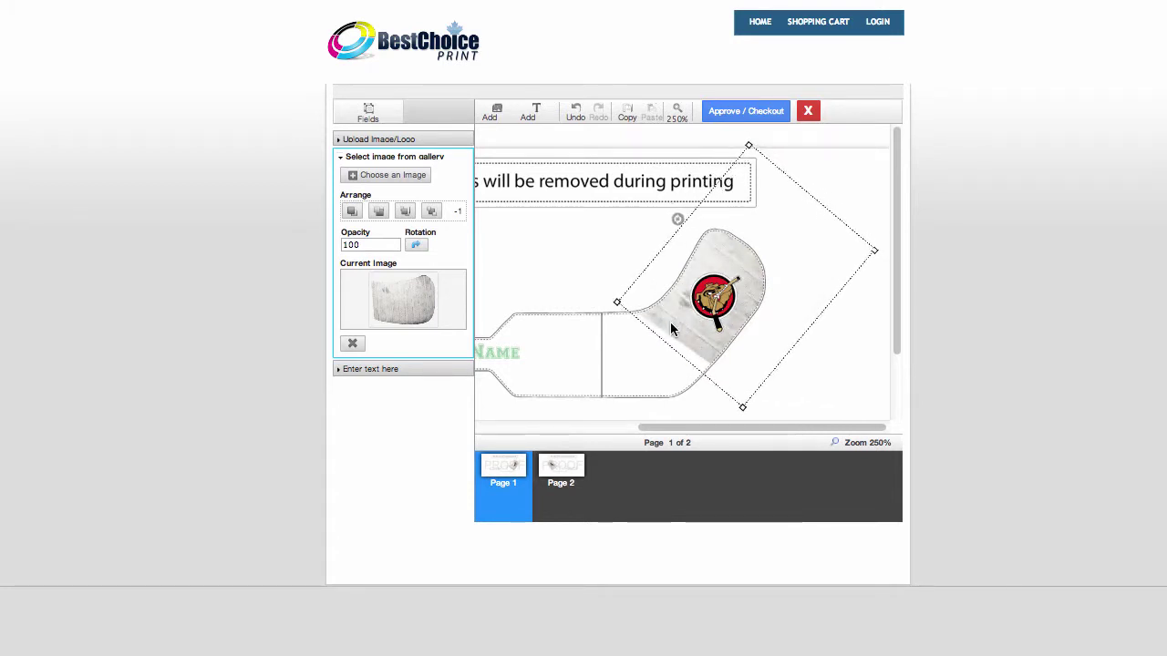
left_click(385, 175)
left_click(367, 170)
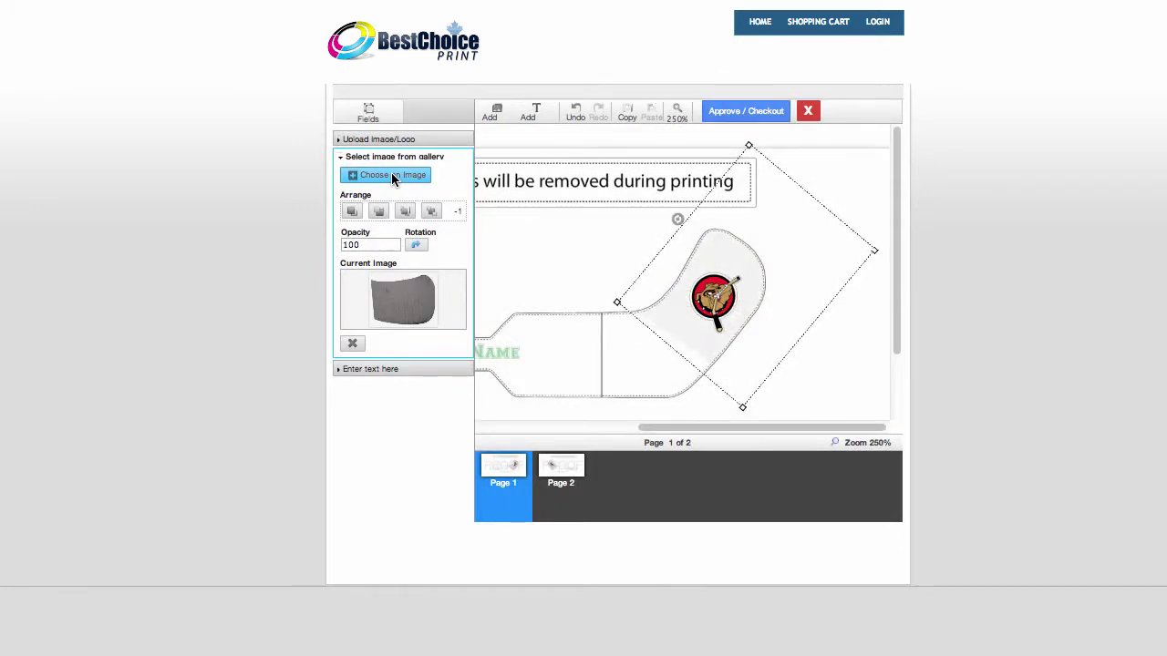
left_click(364, 176)
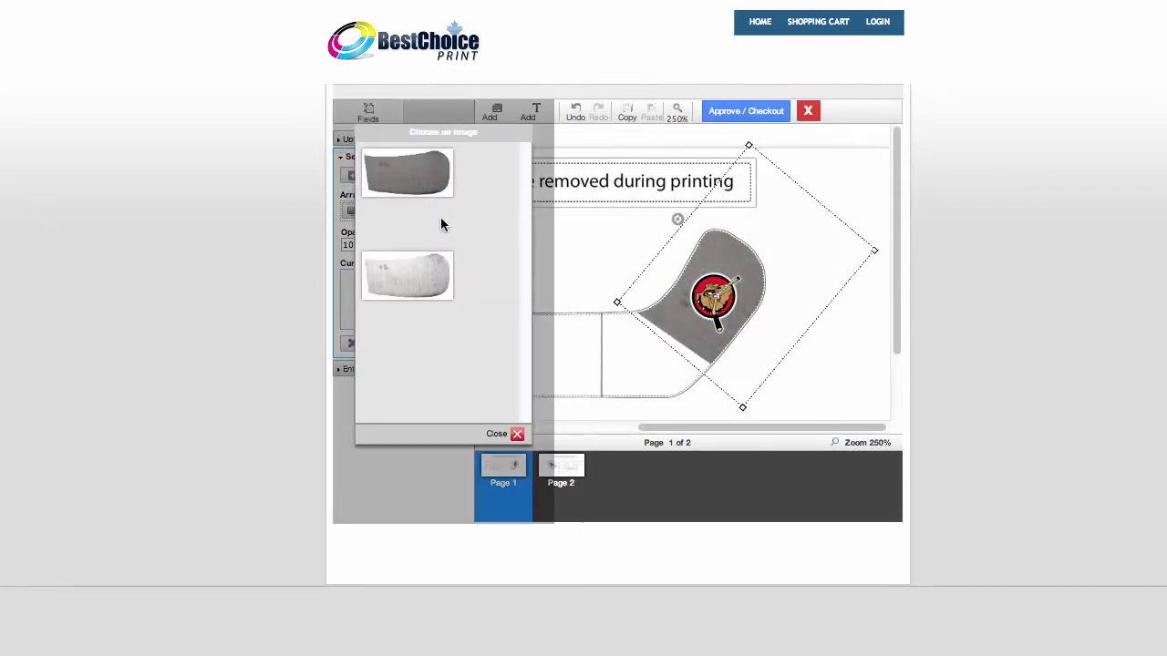
left_click(416, 278)
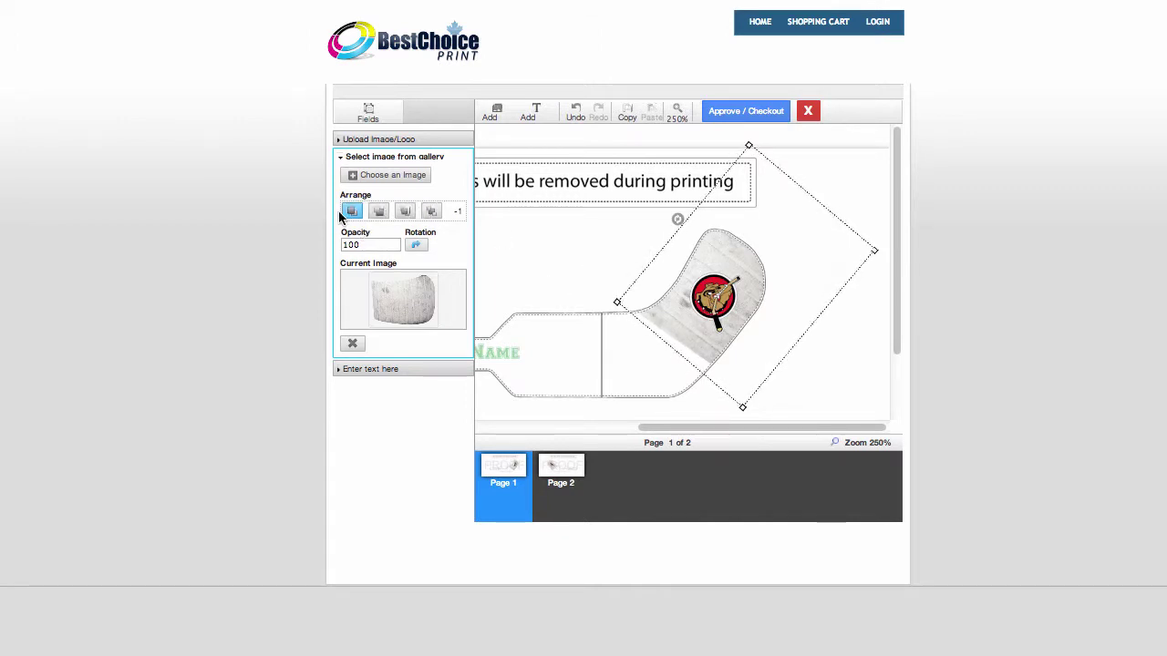
left_click(350, 211)
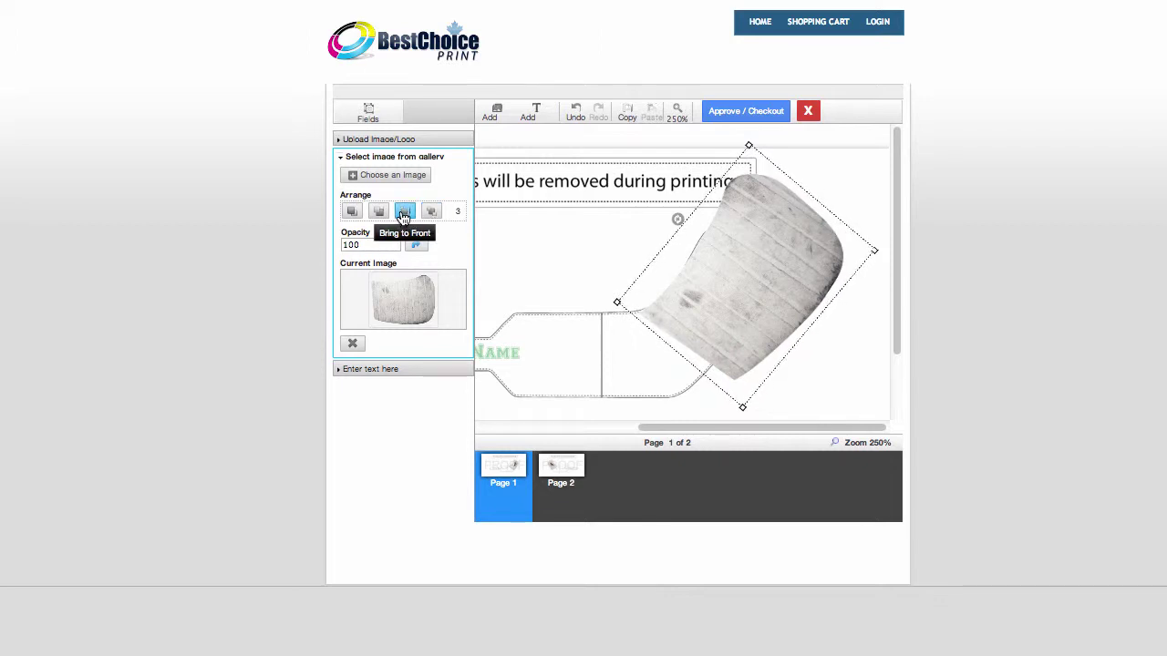
left_click(405, 213)
left_click(405, 213)
left_click(379, 212)
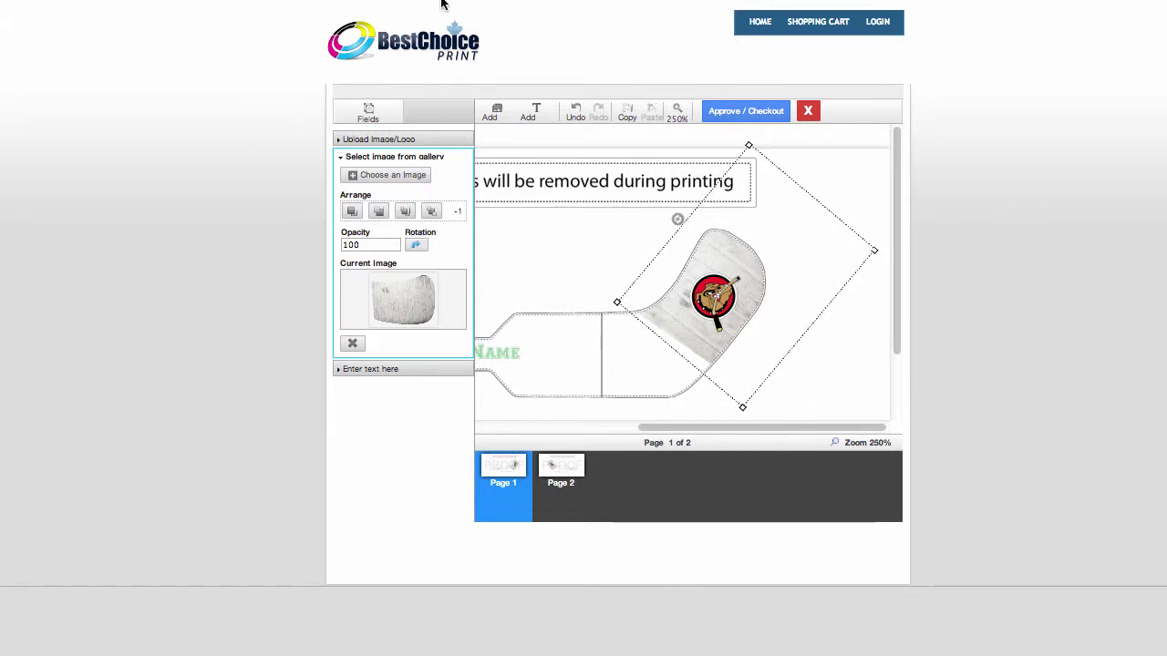
left_click(582, 117)
left_click(582, 116)
left_click(581, 117)
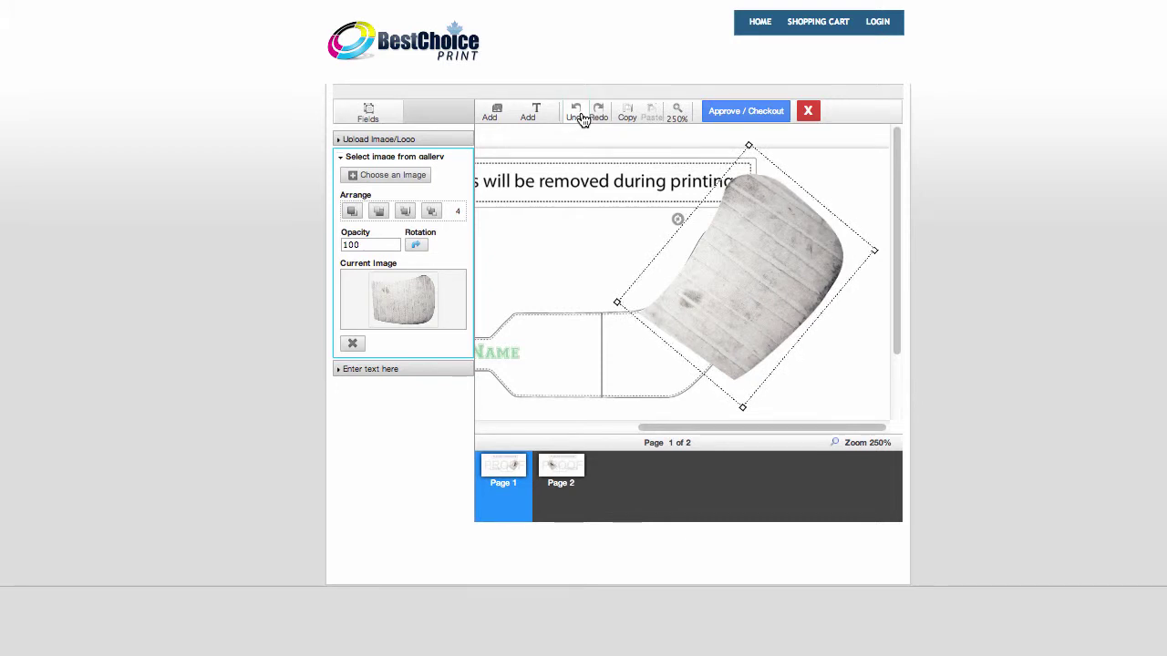
left_click(582, 117)
left_click(581, 116)
left_click(582, 117)
left_click(582, 117)
left_click(582, 116)
left_click(581, 116)
left_click(581, 116)
left_click(581, 117)
left_click(581, 117)
left_click(582, 117)
left_click(582, 117)
left_click(582, 117)
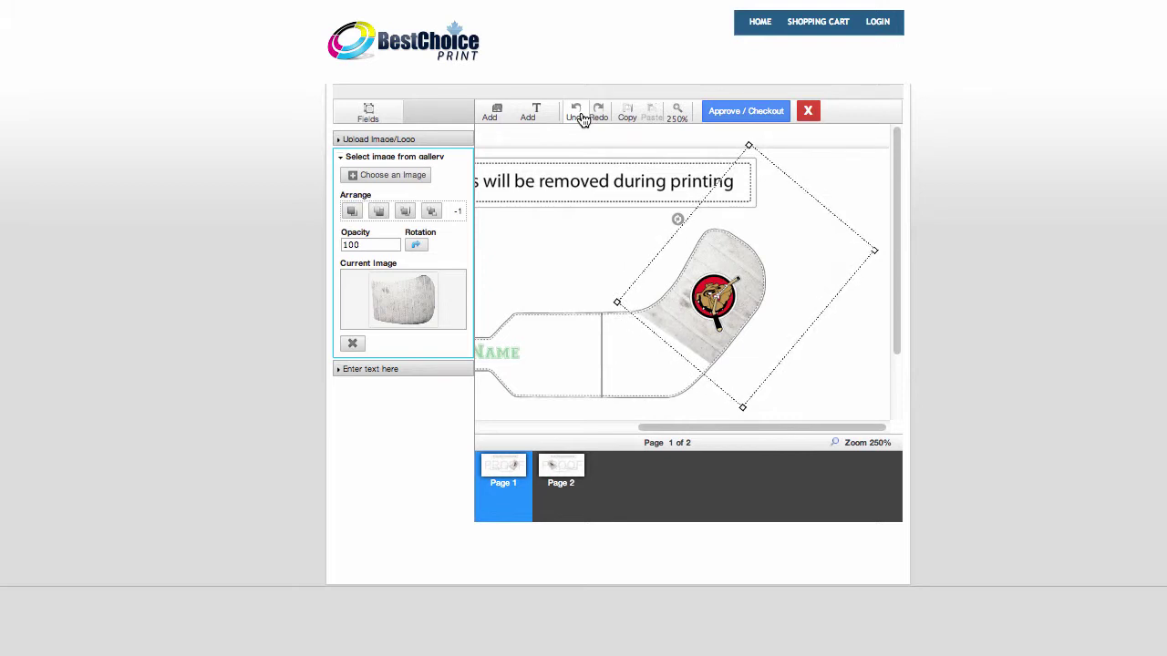
left_click_drag(683, 425, 584, 425)
- Replace the handle's Team Name text with BULLDOGS 2014
left_click(629, 353)
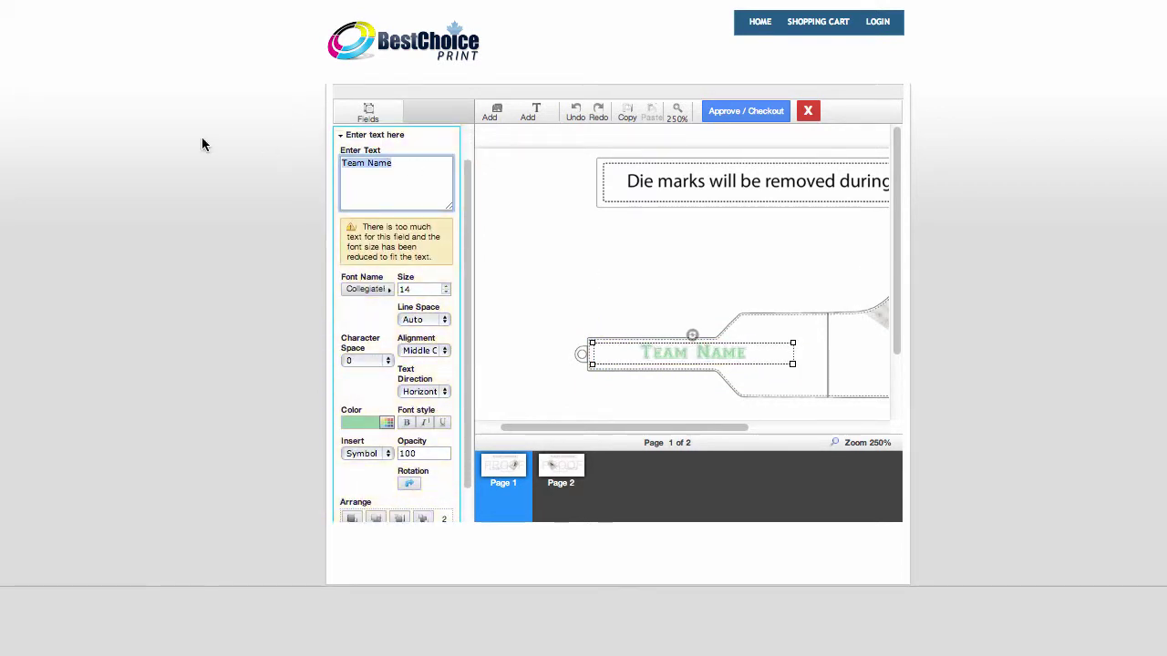
type("BULLG")
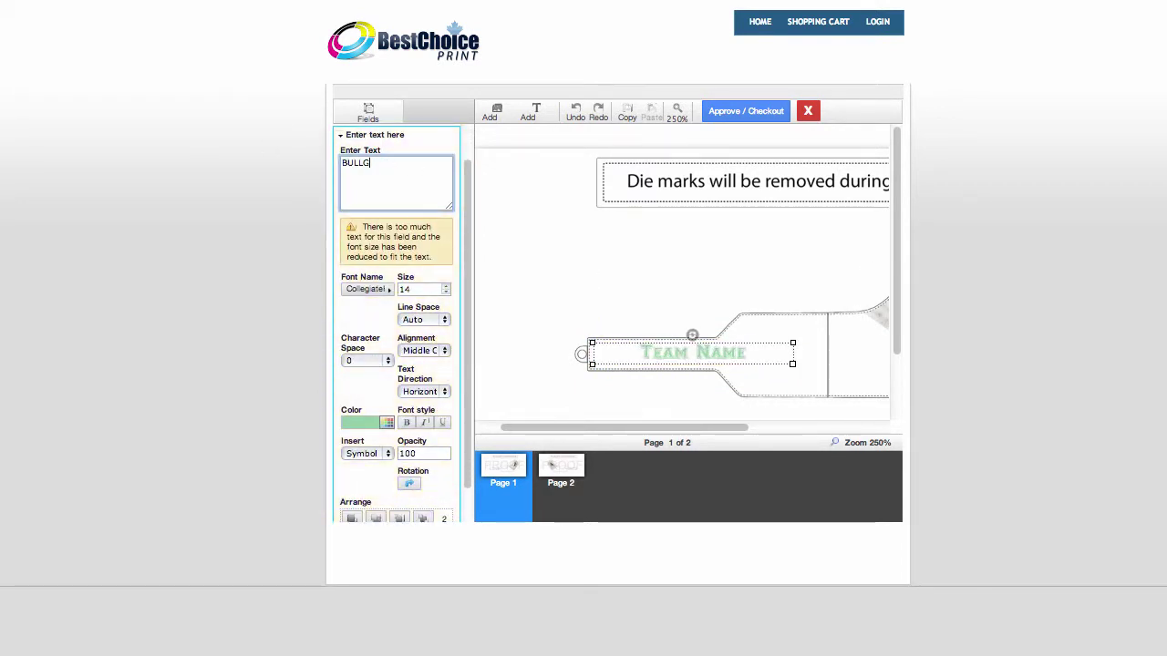
key("BackSpace")
type("DOGS 2014")
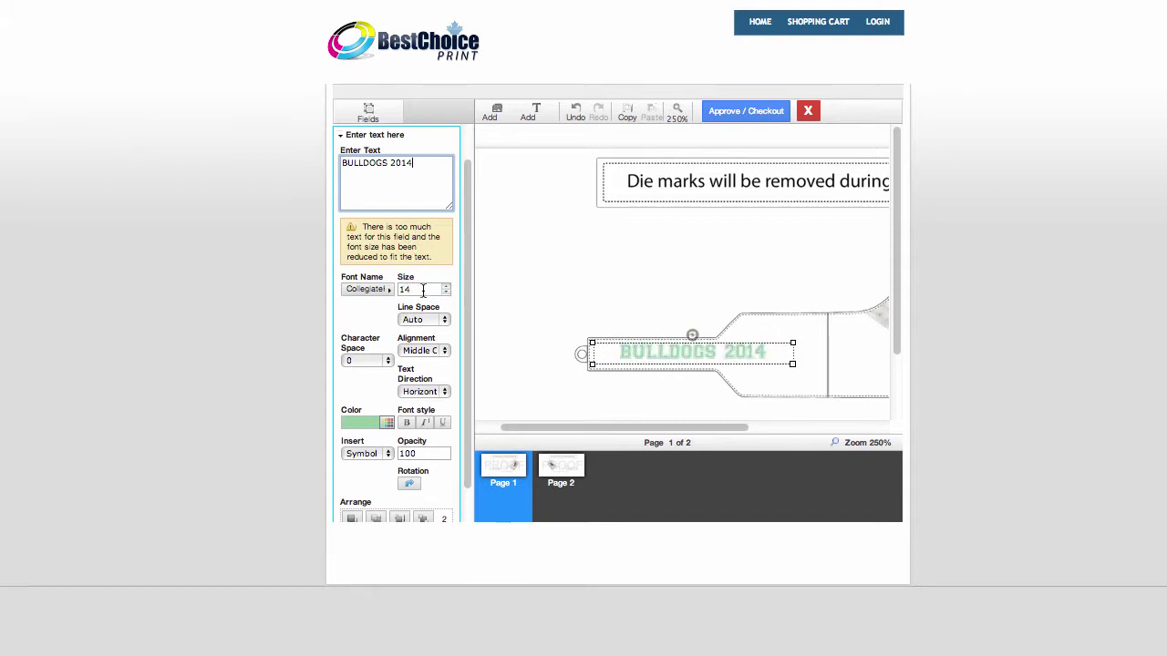
- Set the handle text's font size to 12
double_click(418, 290)
type("1")
key("BackSpace")
type("4012")
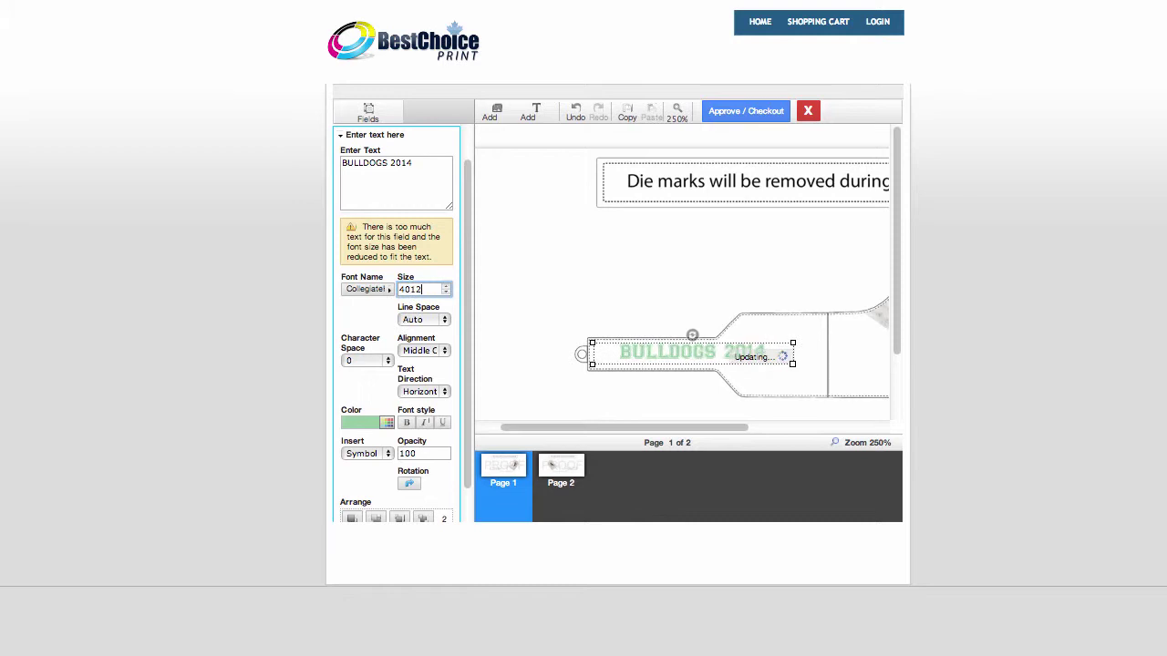
key("BackSpace")
key("BackSpace")
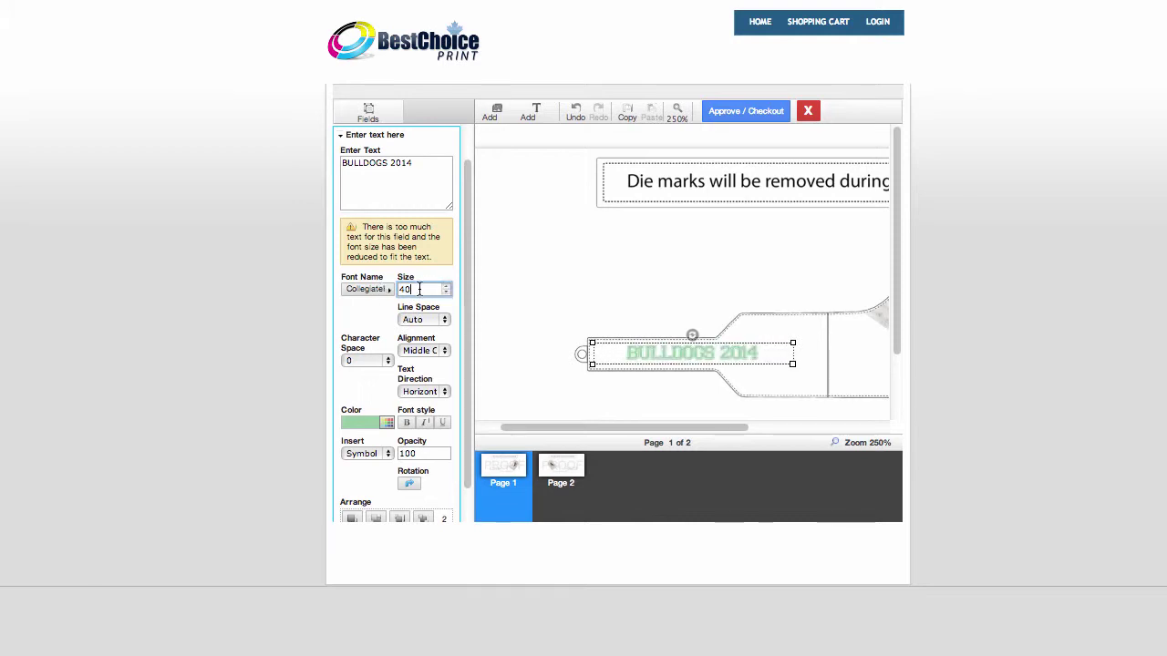
double_click(418, 289)
type("12")
left_click(408, 183)
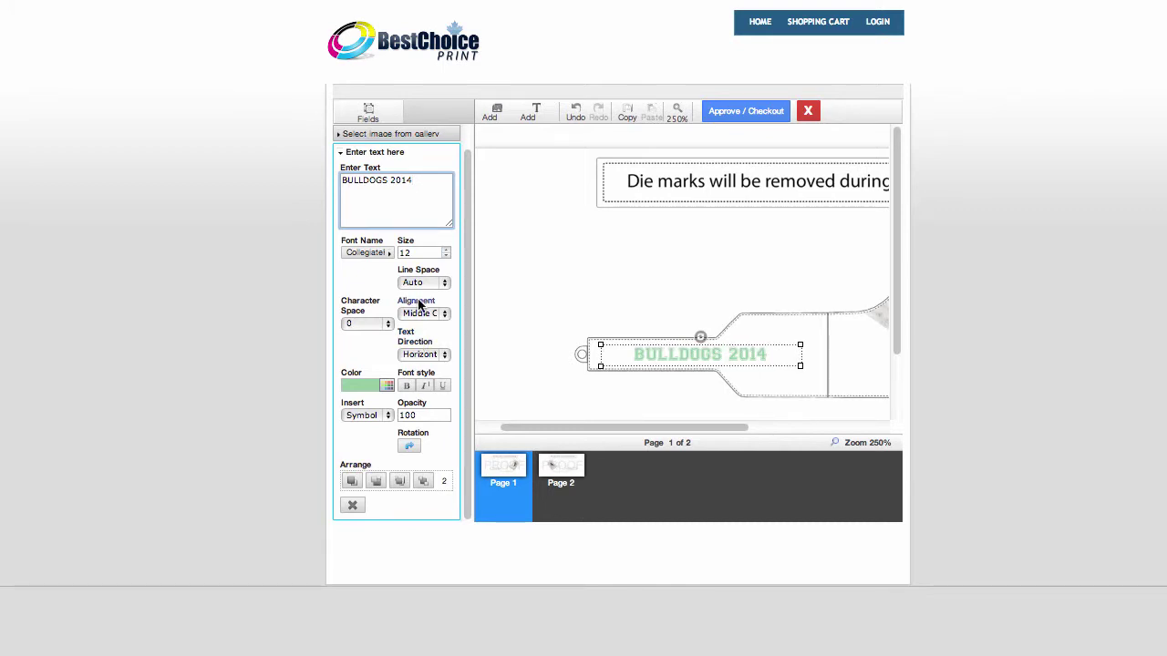
- Change the BULLDOGS 2014 text colour from green to red
left_click(388, 390)
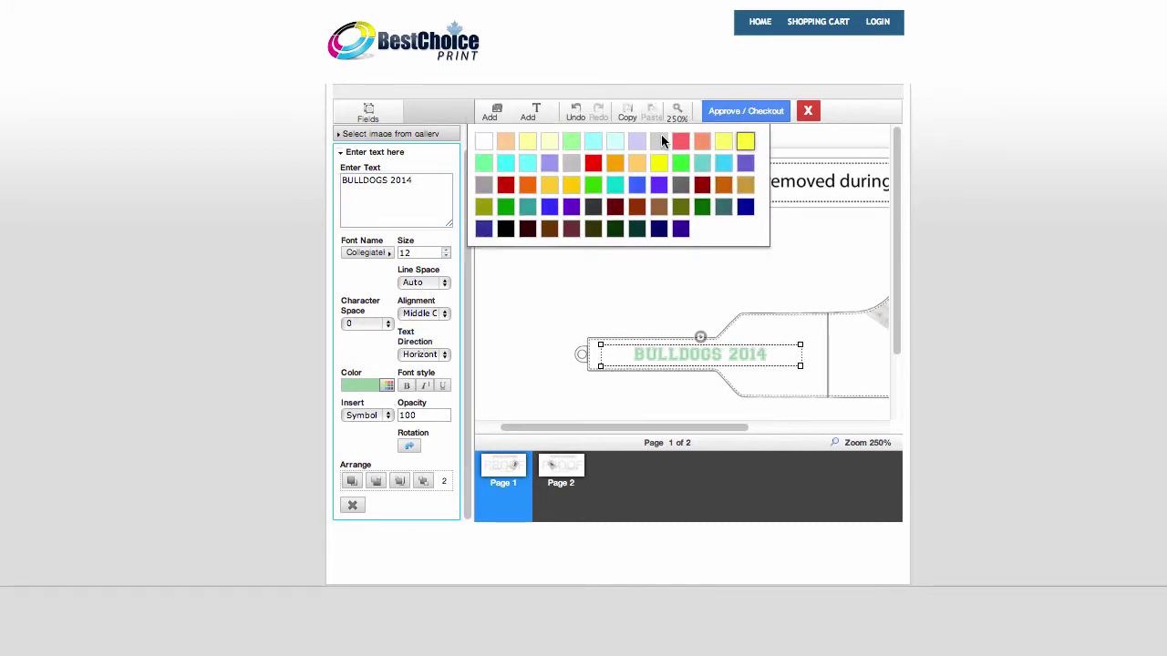
left_click(592, 164)
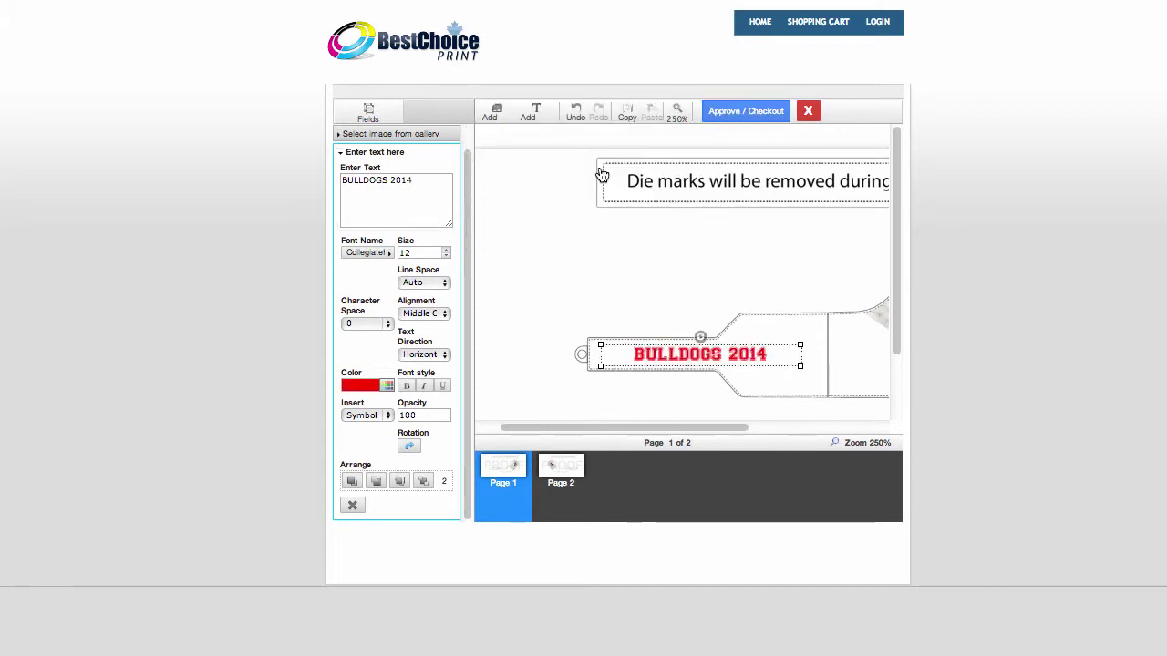
left_click(440, 253)
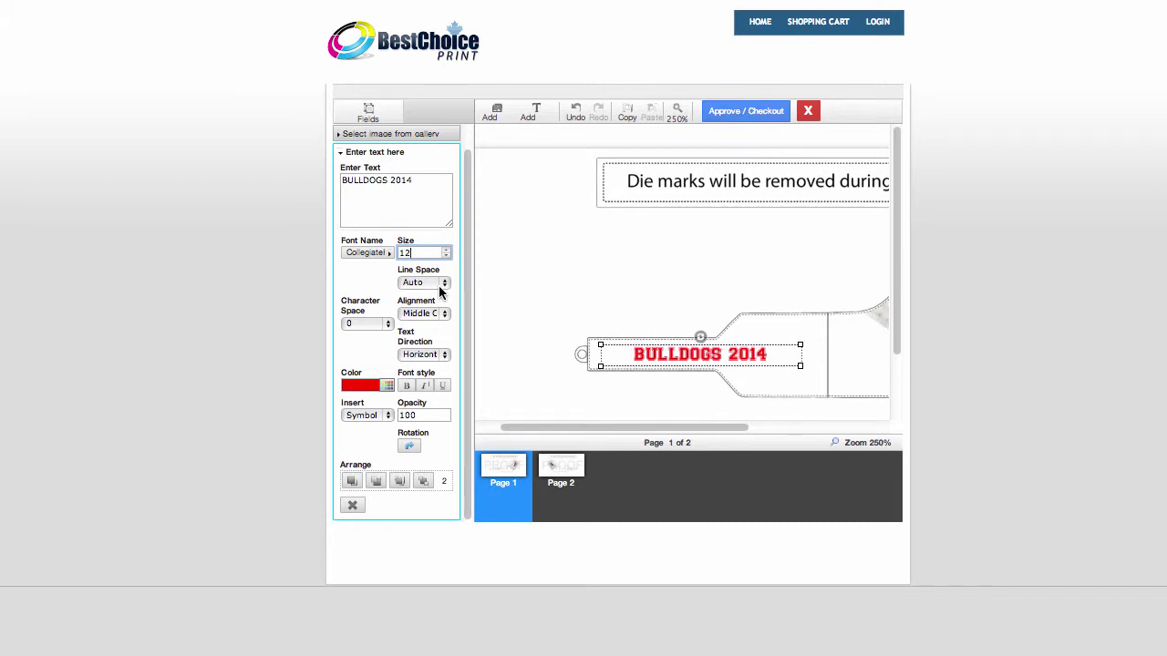
- Widen the BULLDOGS 2014 character spacing from 5 to 12 and make the text bold
left_click(438, 286)
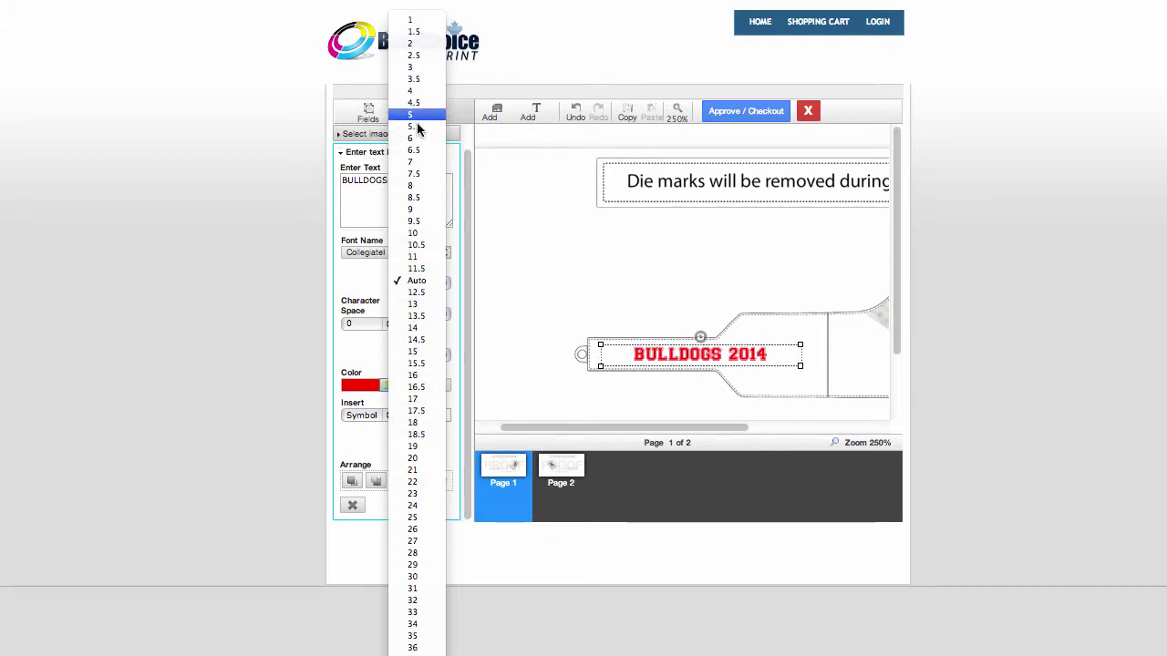
left_click(360, 297)
left_click(383, 323)
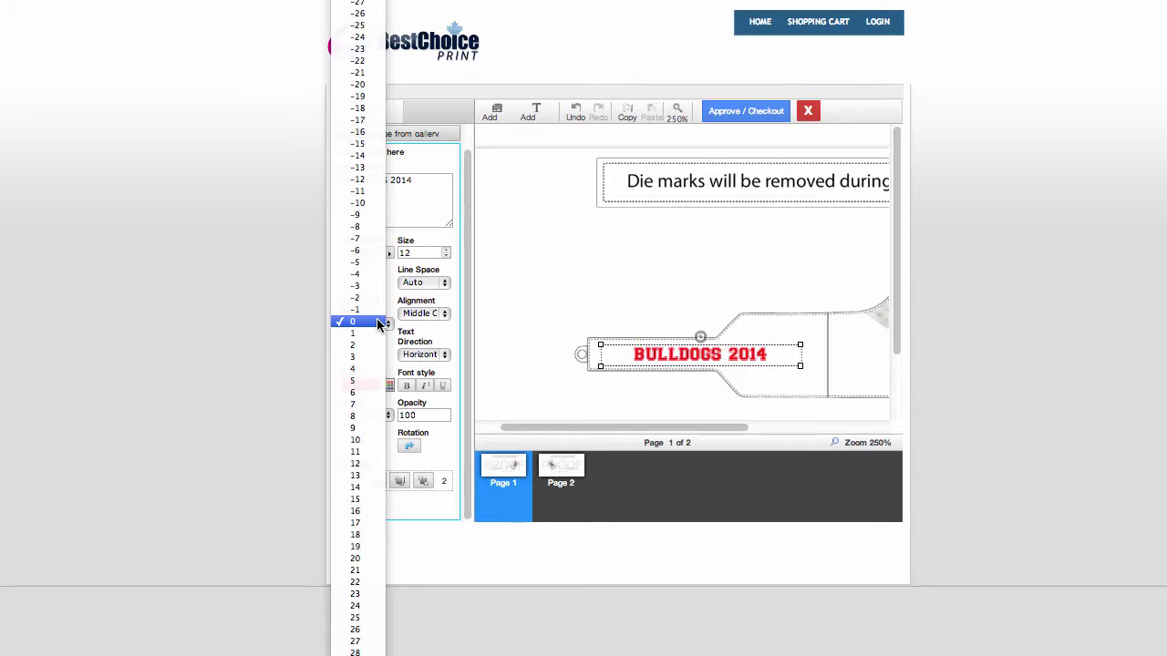
left_click(357, 382)
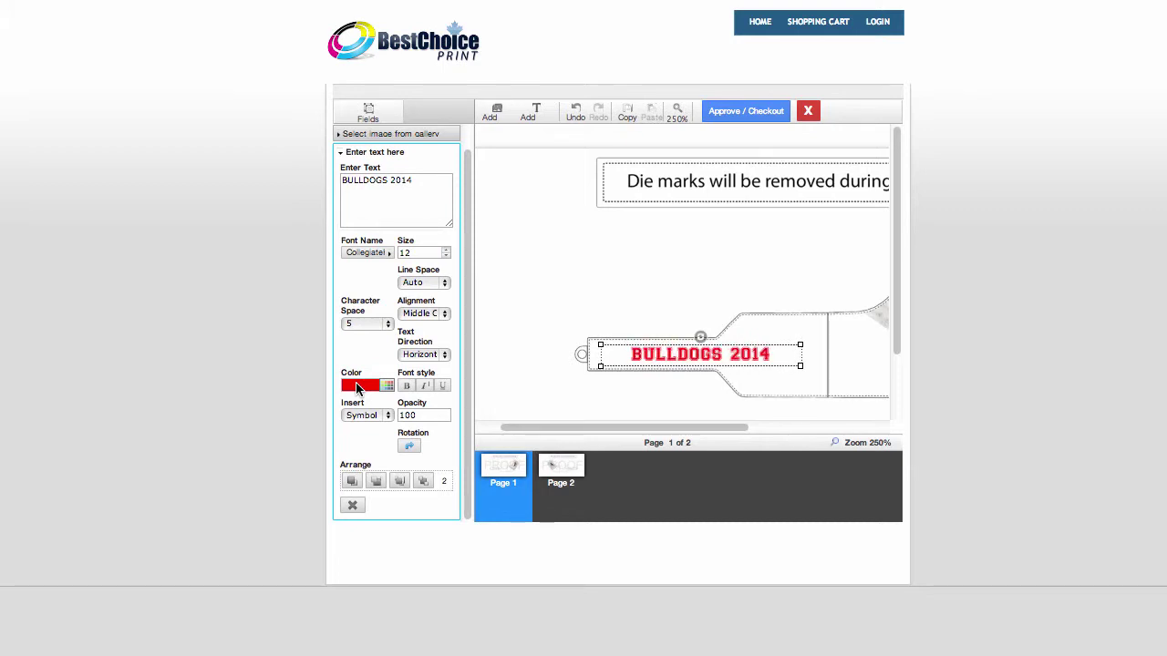
left_click(359, 325)
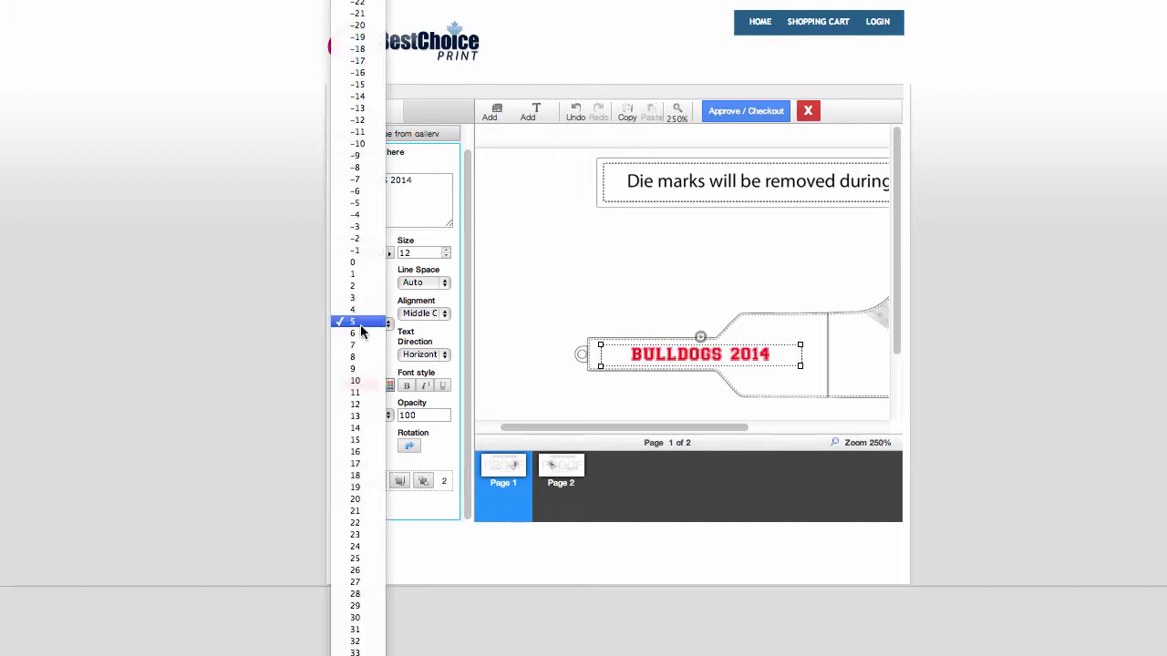
left_click(377, 402)
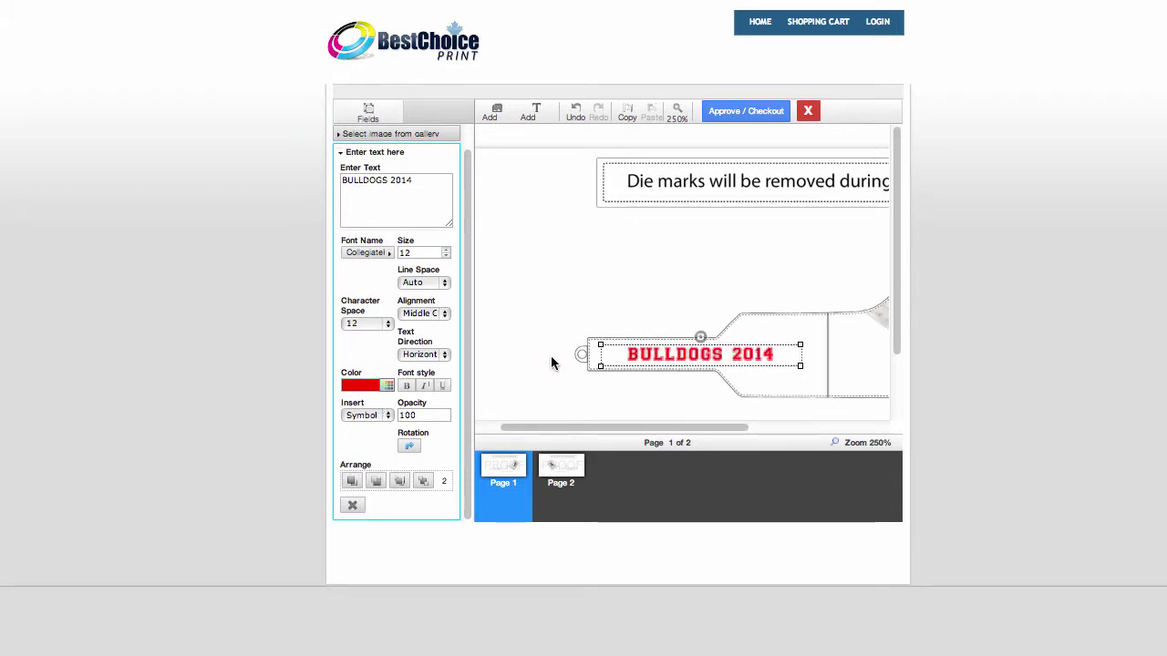
scroll(562, 356, "right", 5)
scroll(568, 352, "left", 3)
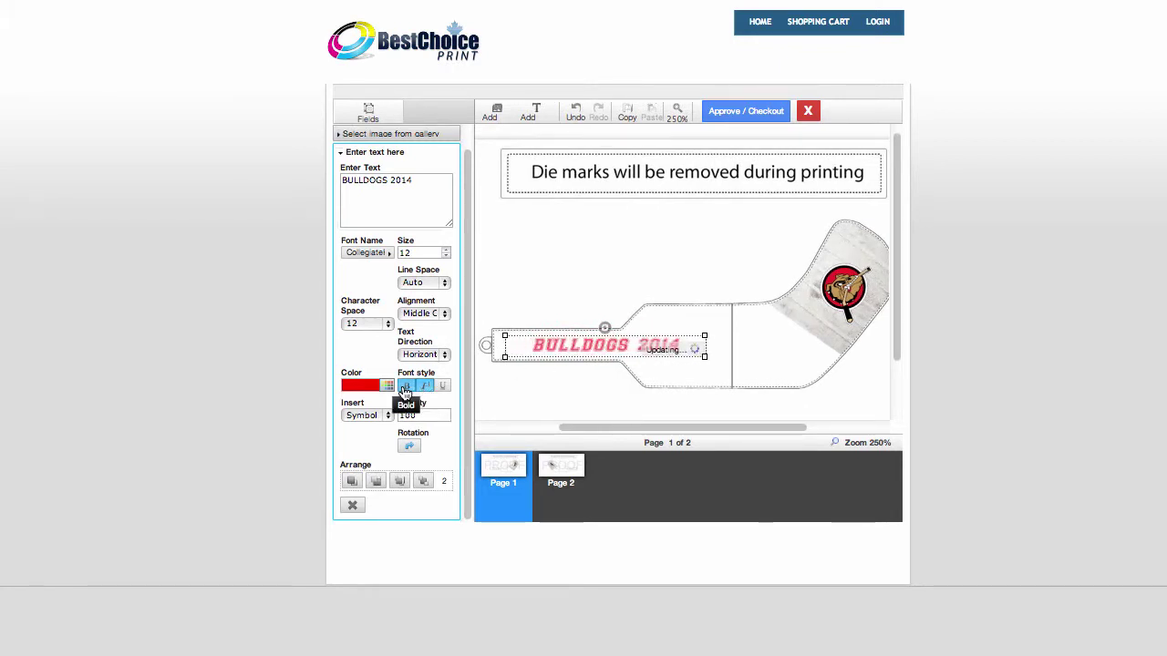
left_click(405, 388)
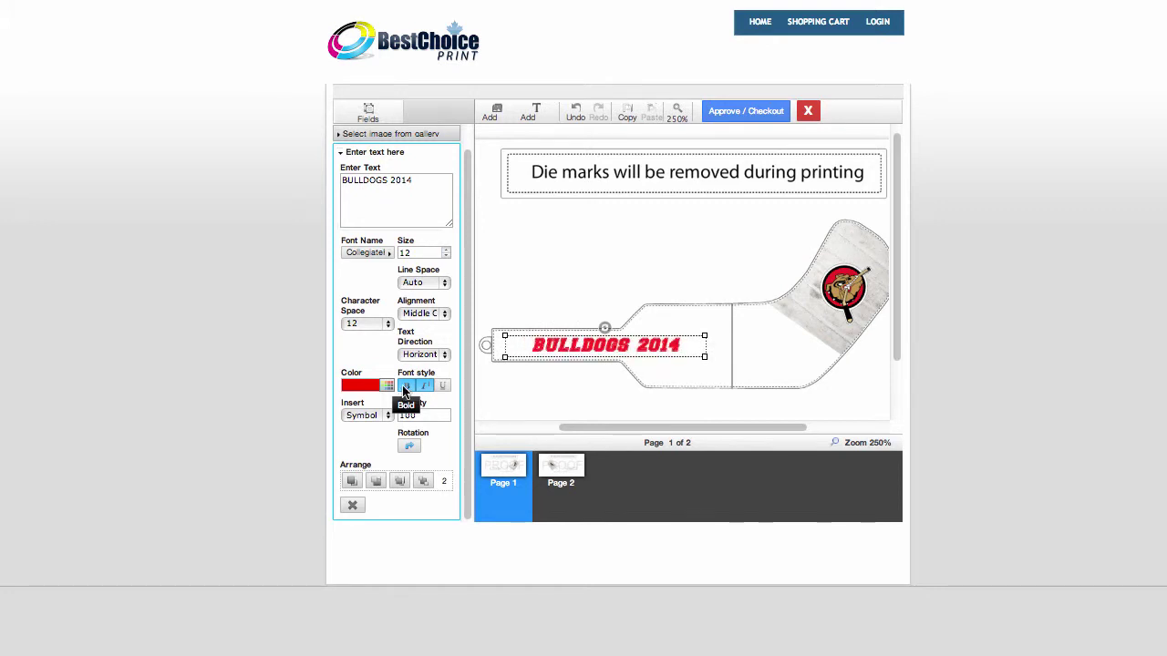
left_click(374, 254)
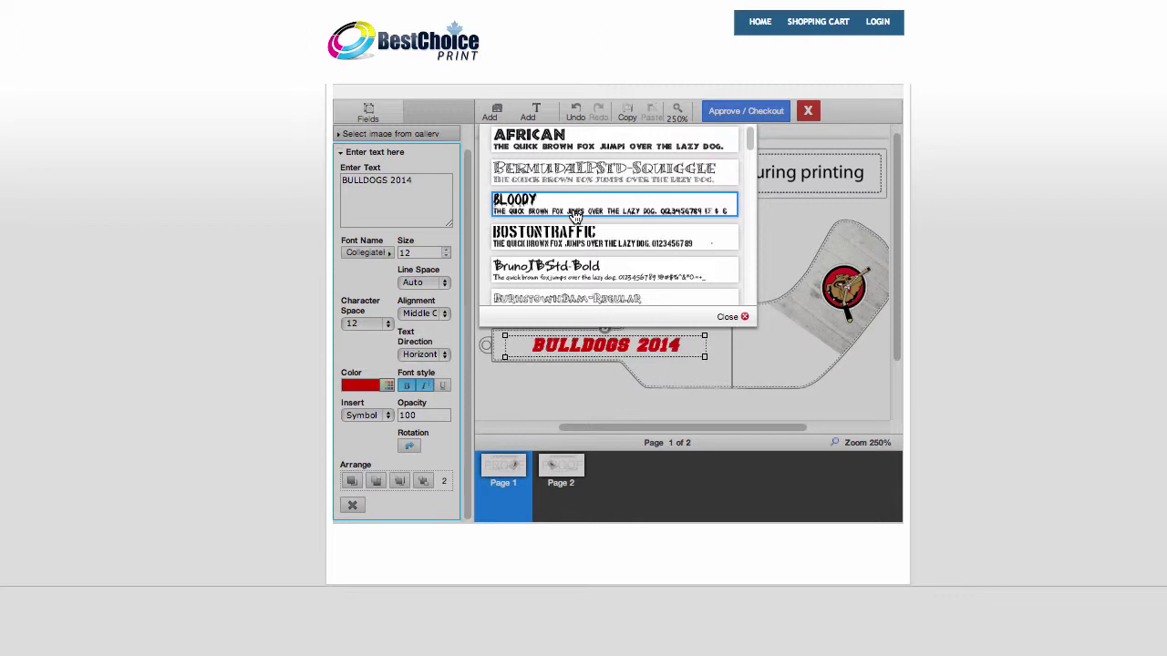
- Scroll the Font Name list and apply PermanentMarker to the red BULLDOGS 2014 text
scroll(574, 215, "down", 8)
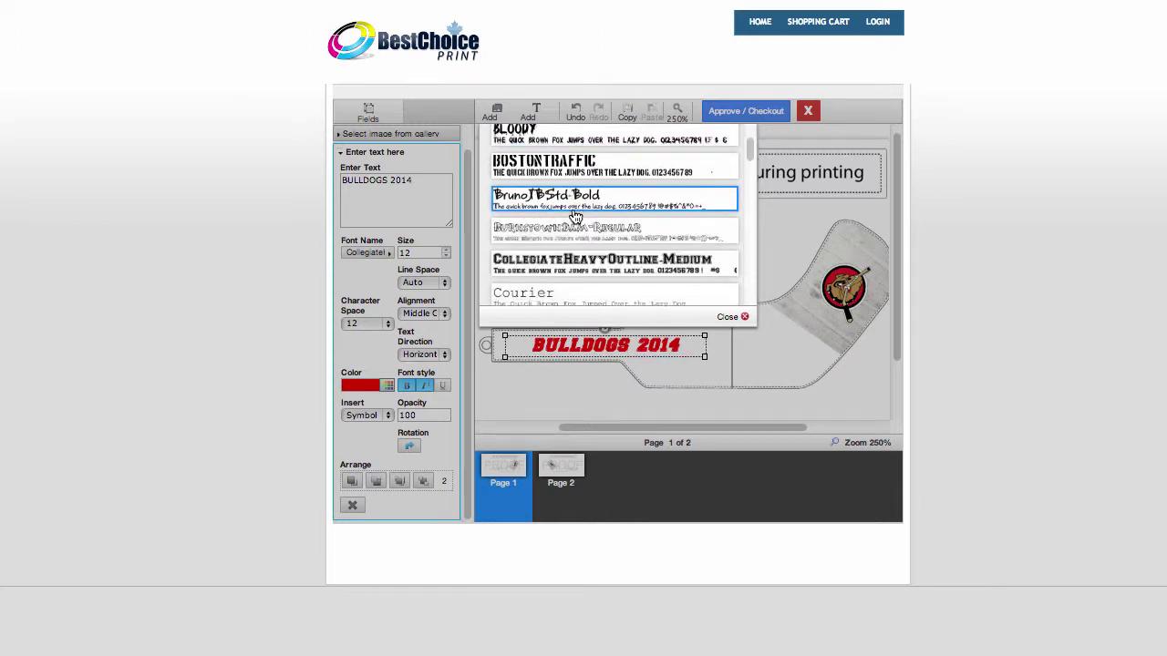
scroll(574, 216, "down", 10)
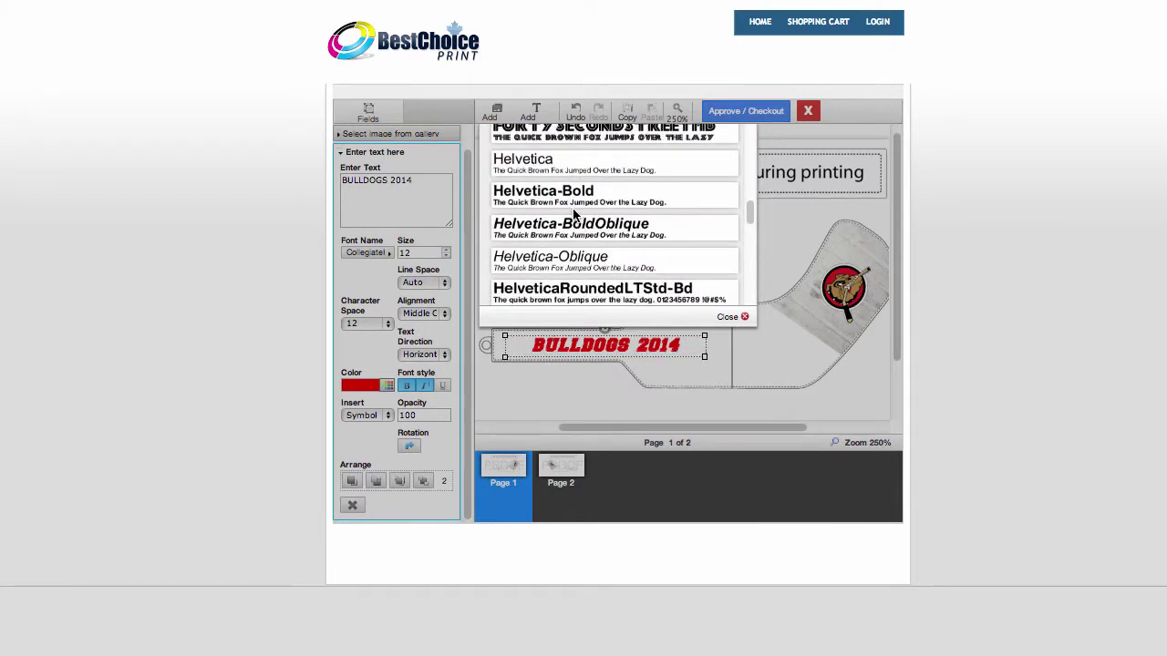
scroll(575, 215, "down", 8)
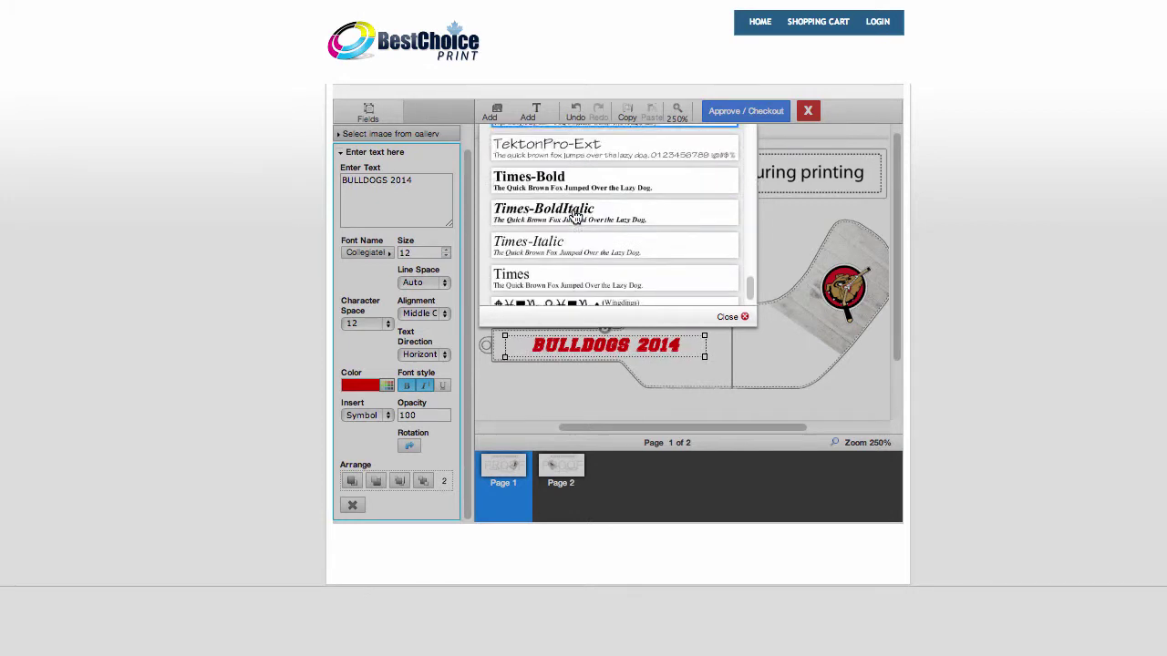
scroll(573, 215, "up", 6)
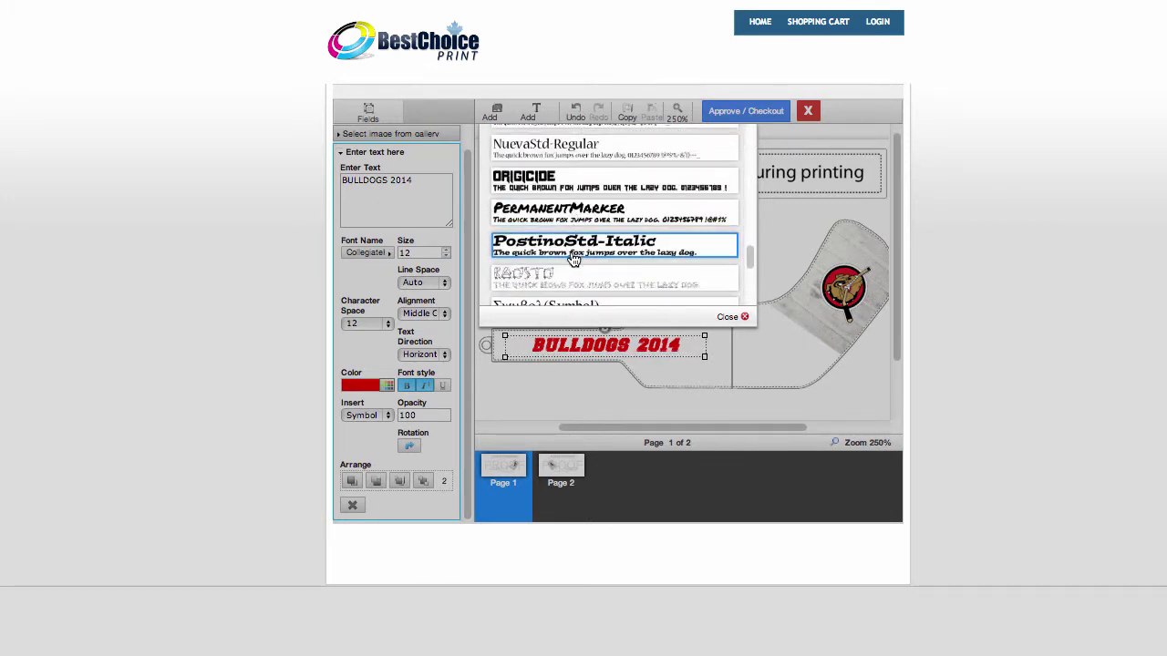
left_click(574, 217)
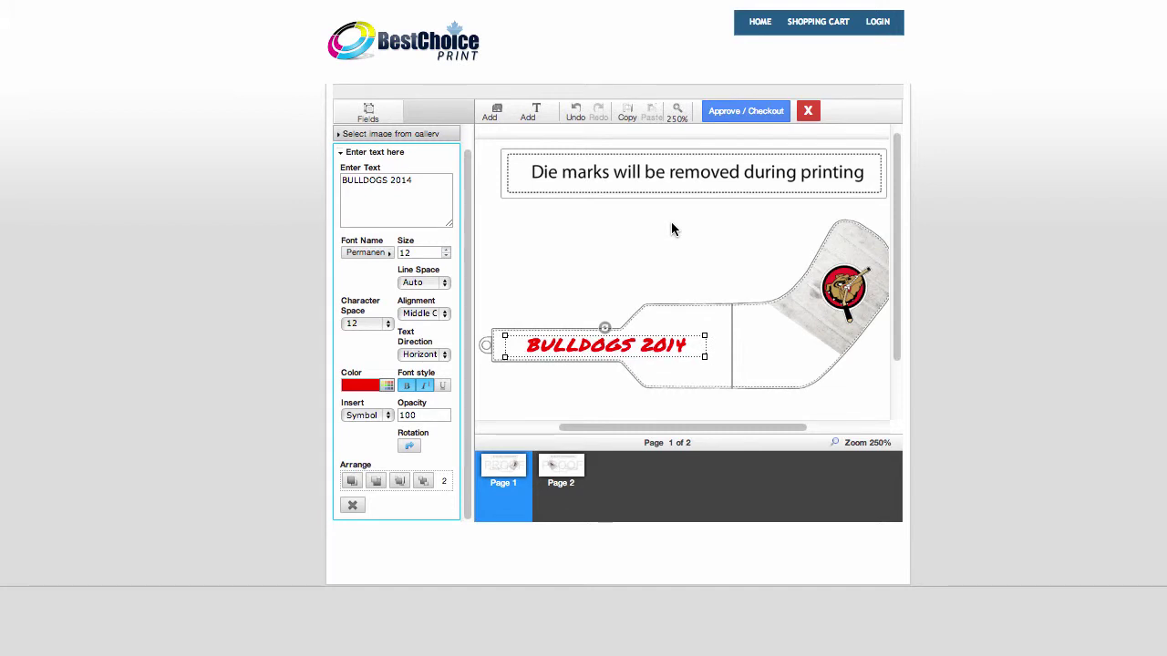
- On page 2, replace the moose logo with BULLDOG_LOGO, cropped to show the whole bulldog
left_click(550, 476)
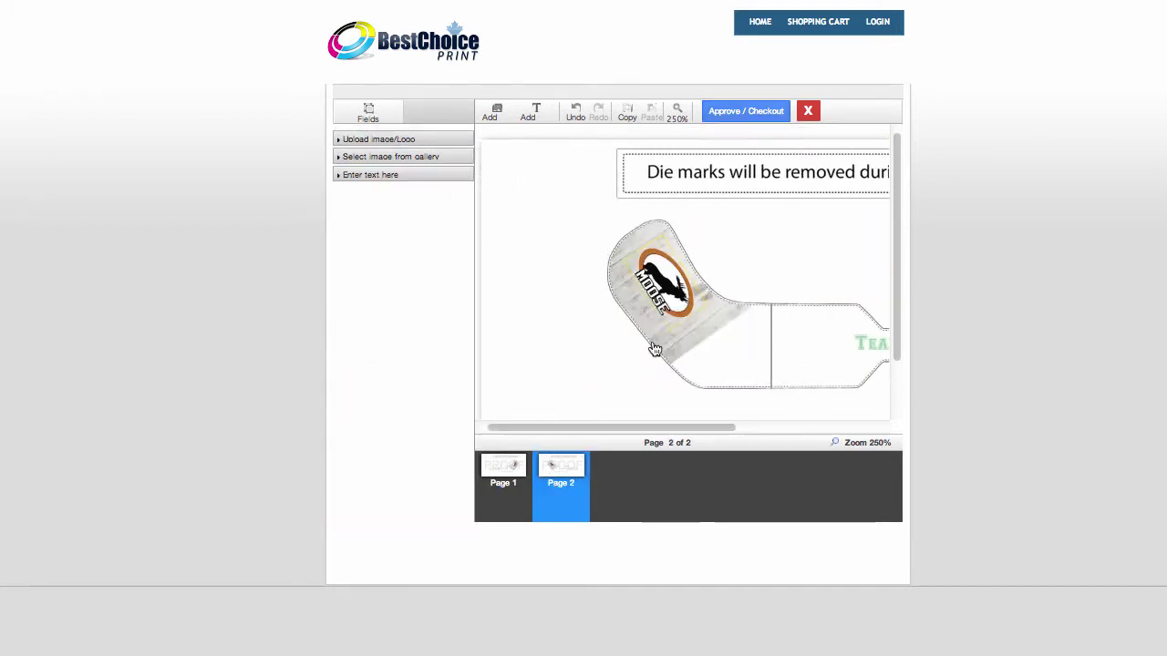
left_click(669, 294)
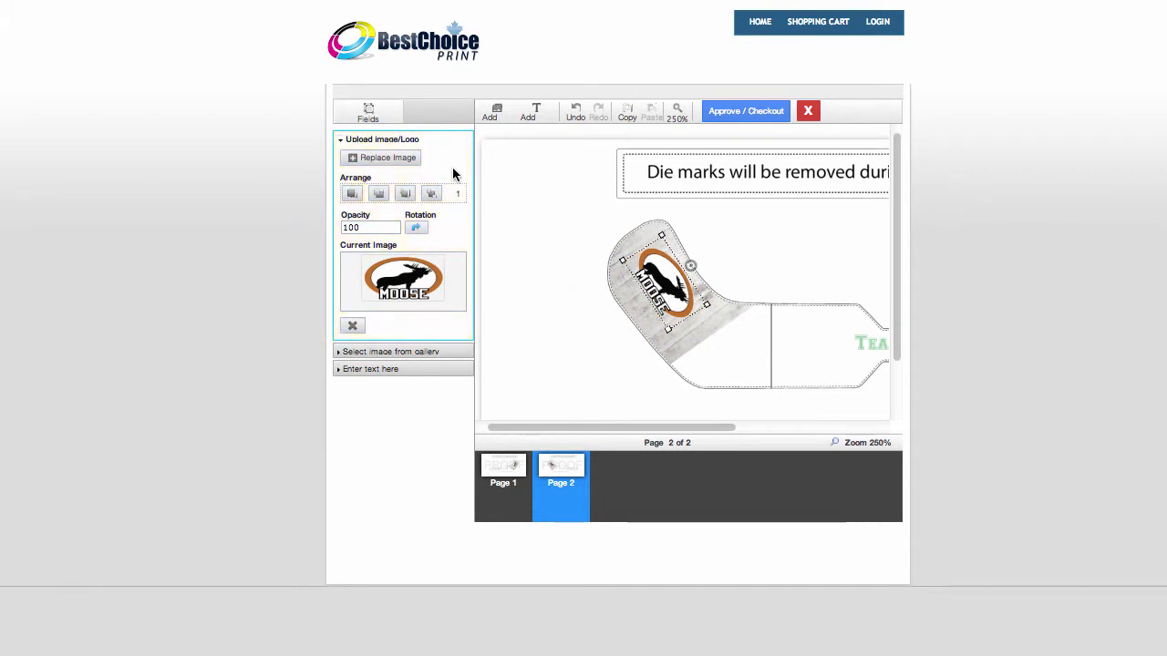
left_click(402, 165)
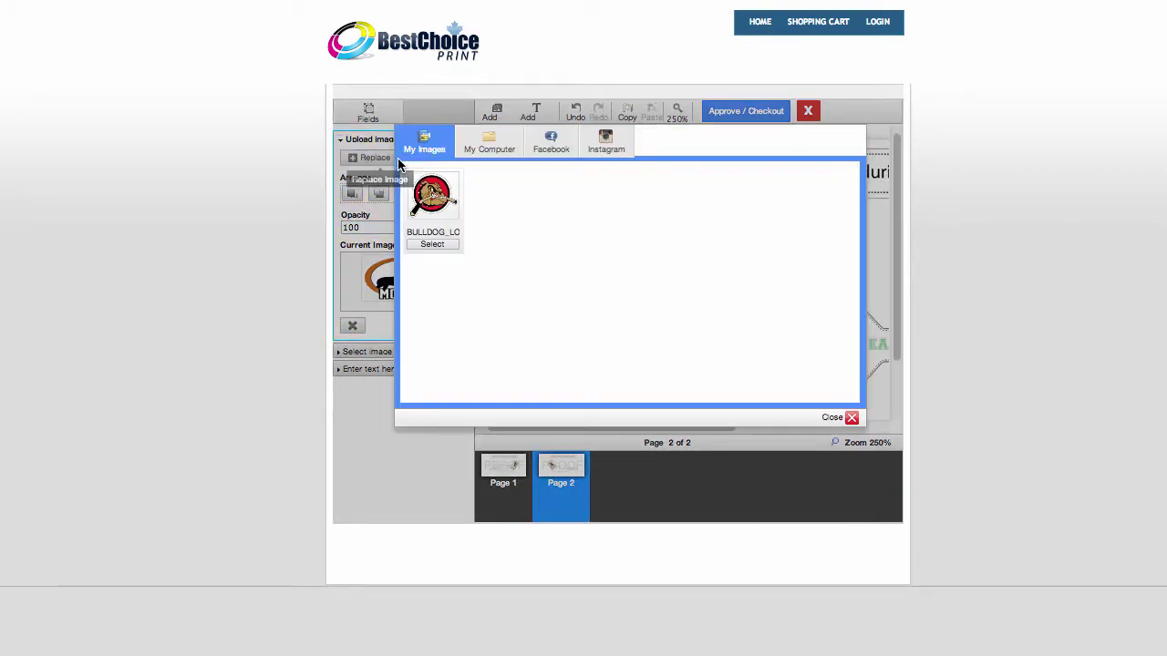
left_click(439, 196)
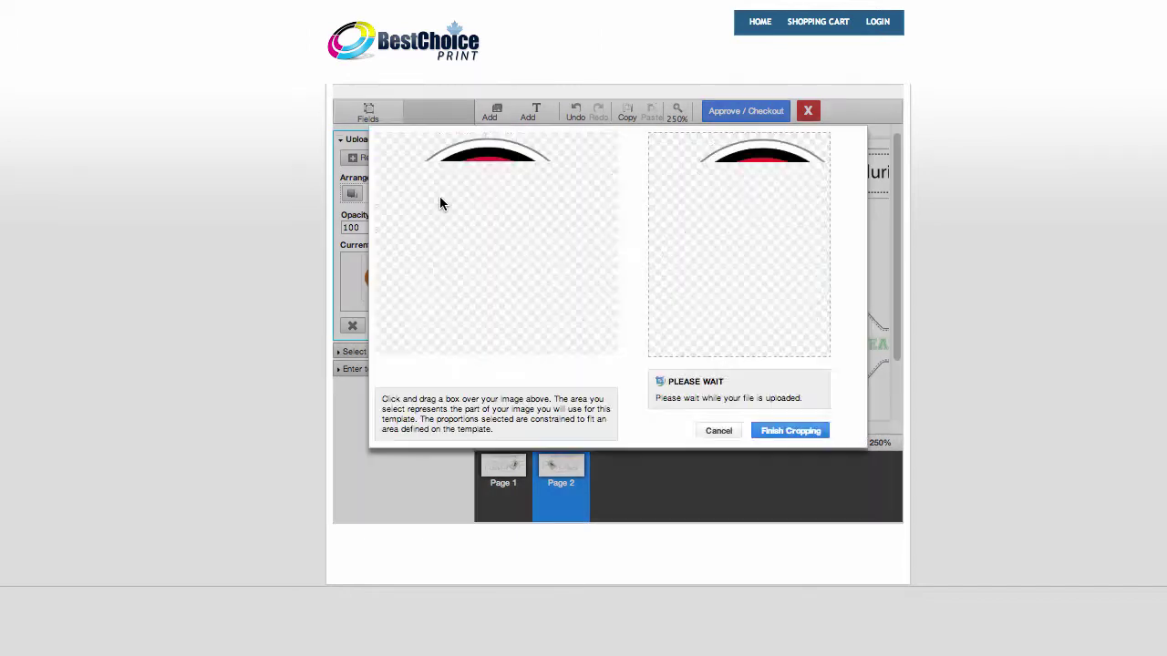
left_click_drag(594, 255, 647, 381)
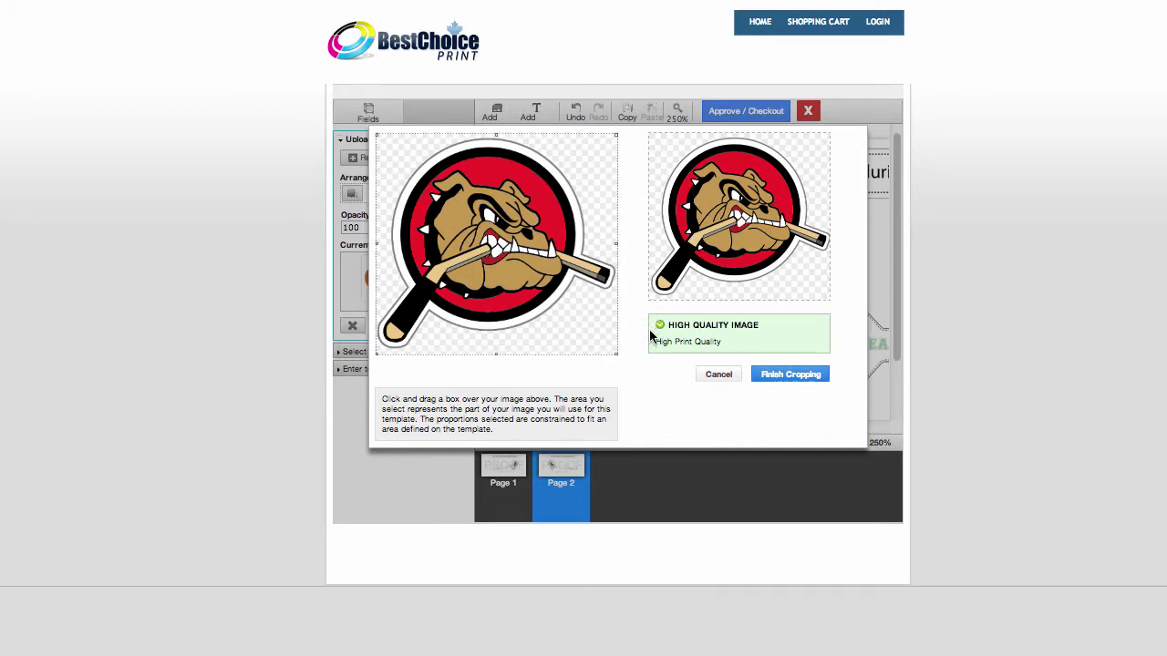
left_click(792, 375)
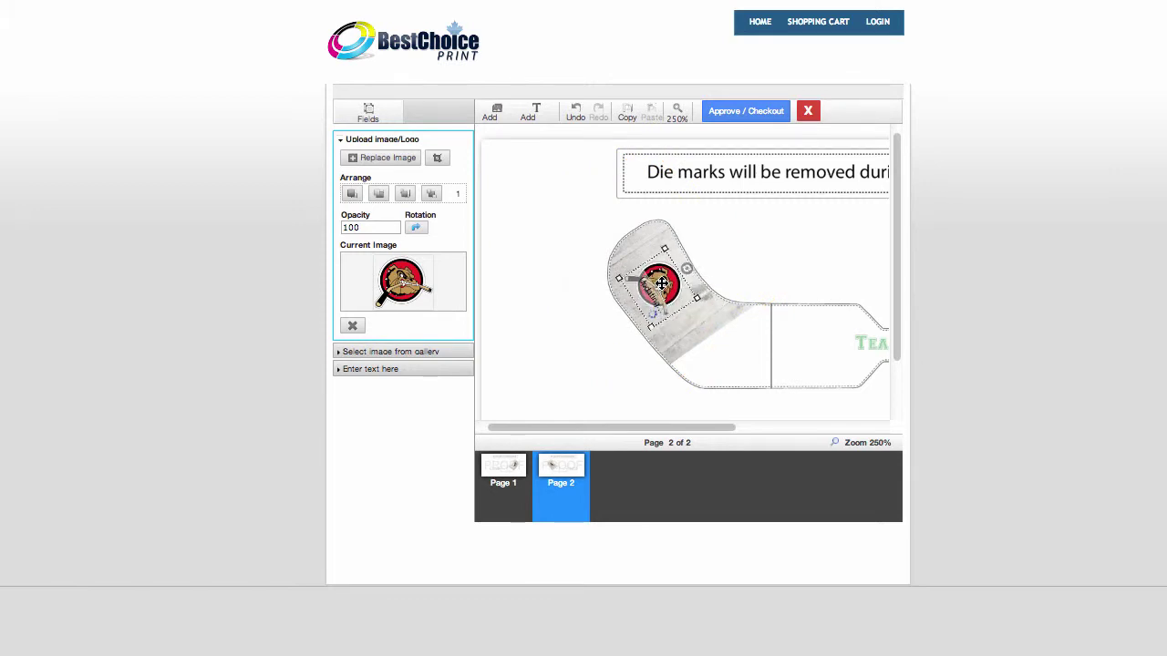
- Nudge the wood texture on the blade slightly downward
left_click(699, 330)
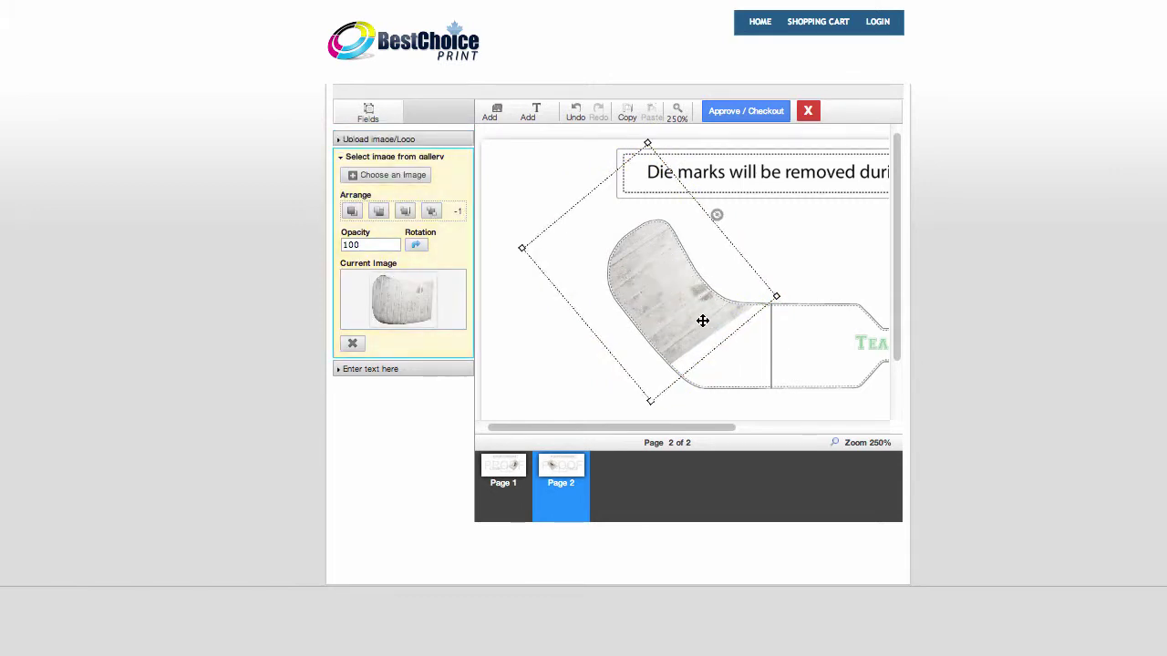
left_click_drag(699, 315, 701, 322)
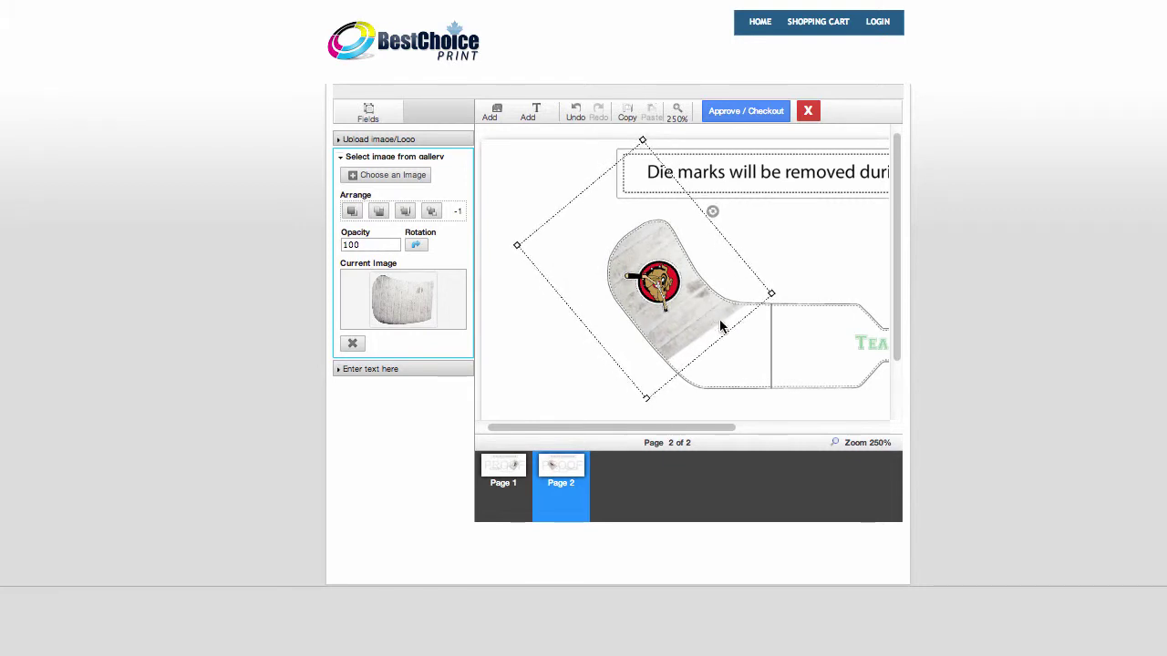
left_click_drag(670, 430, 763, 429)
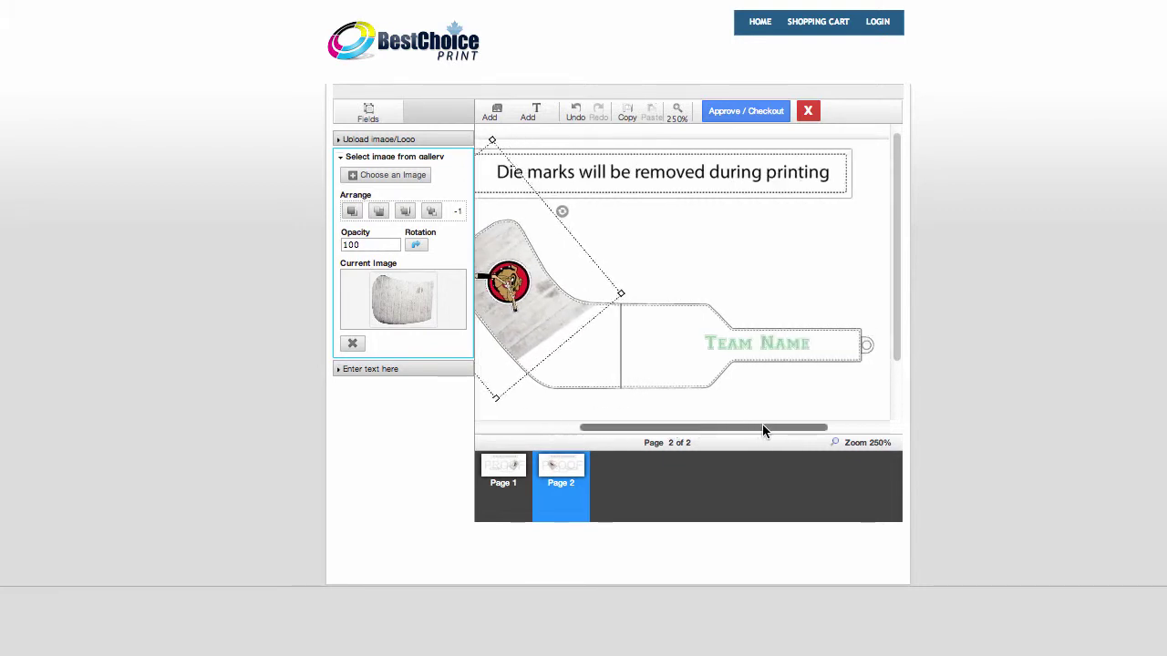
- Replace the Team Name placeholder on the page 2 handle with GO TEAM GO!!!
left_click(740, 350)
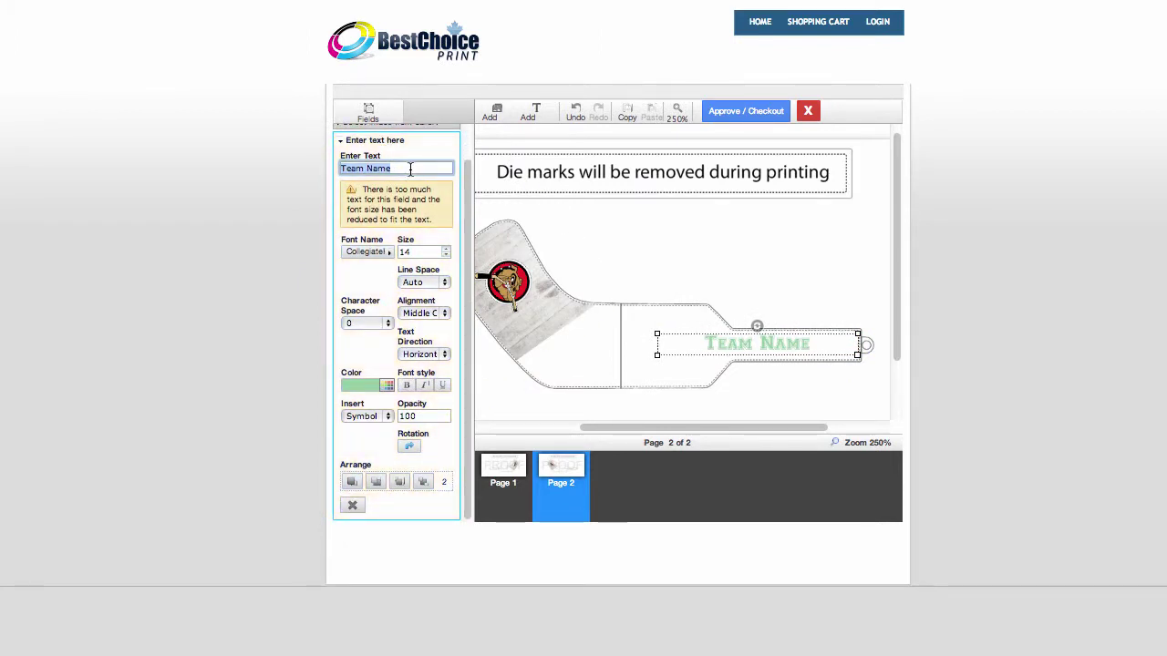
key("BackSpace")
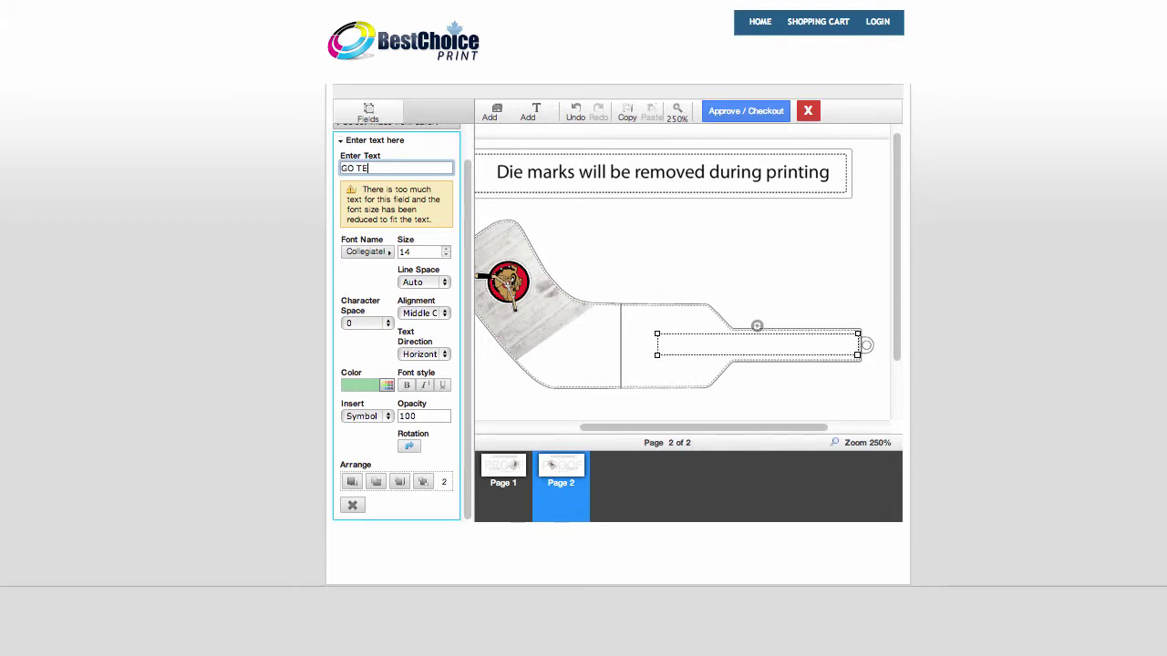
type("GO TEAM ")
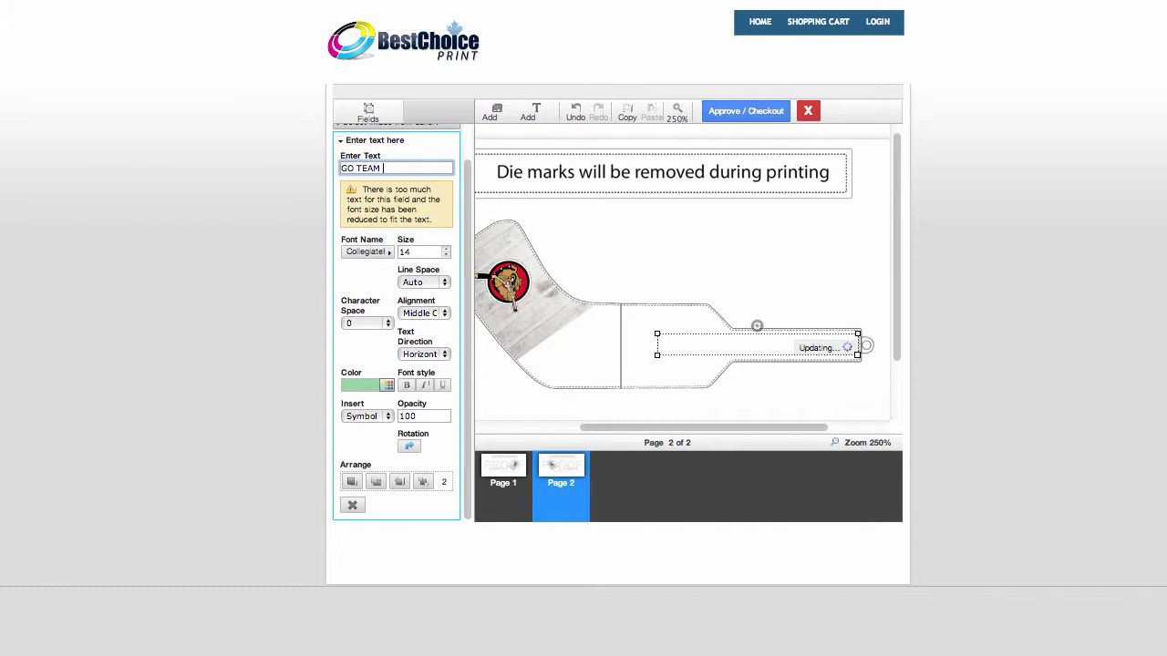
type("GO!!!")
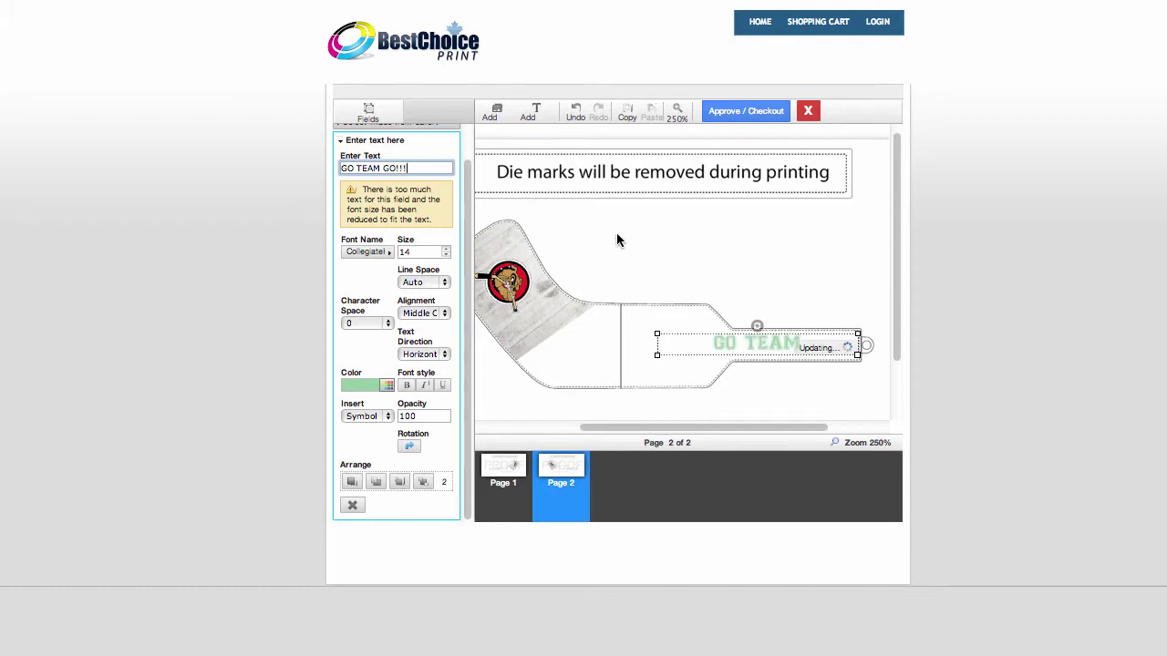
- Switch the GO TEAM GO!!! text to the PermanentMarker font at size 12
left_click(385, 253)
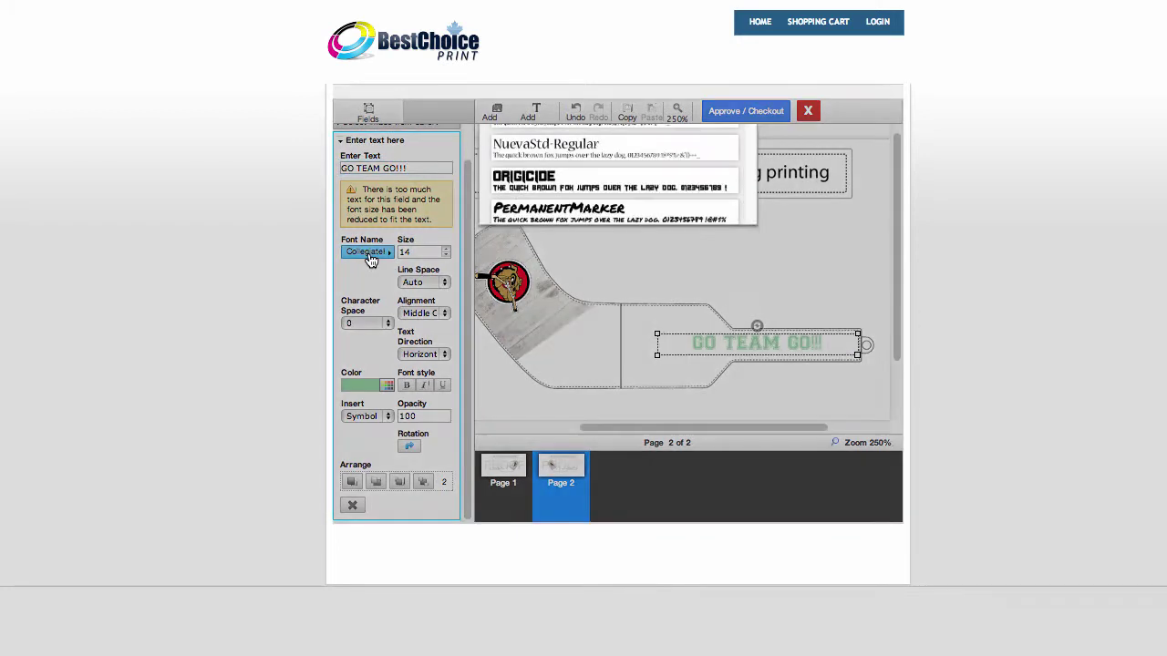
left_click(536, 219)
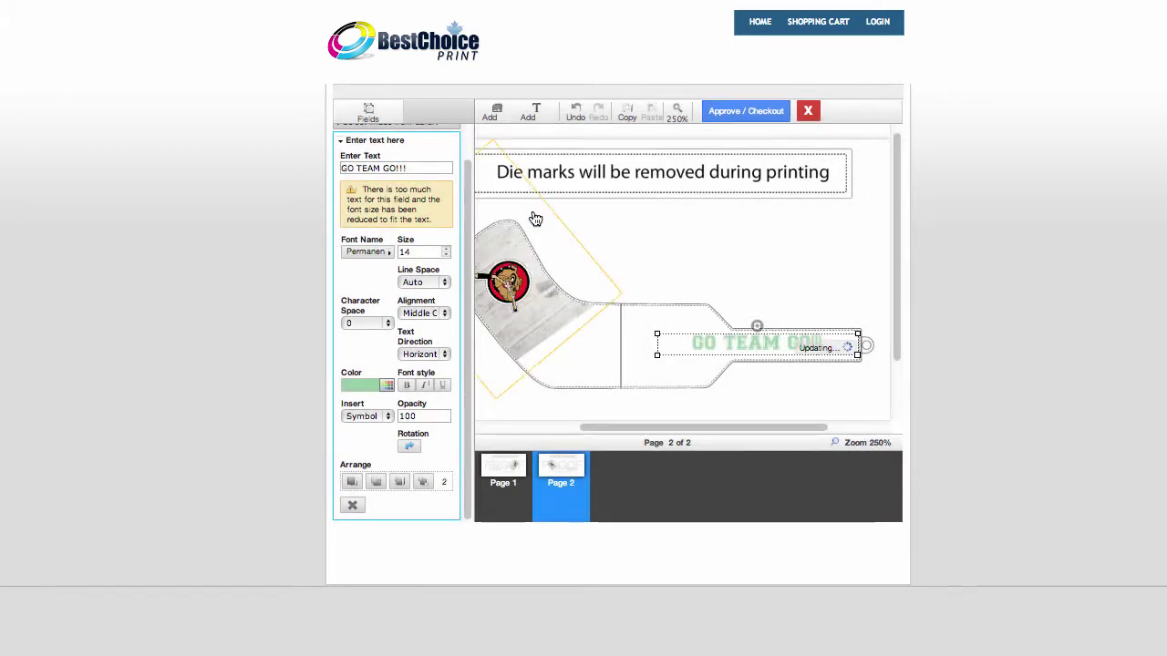
double_click(425, 252)
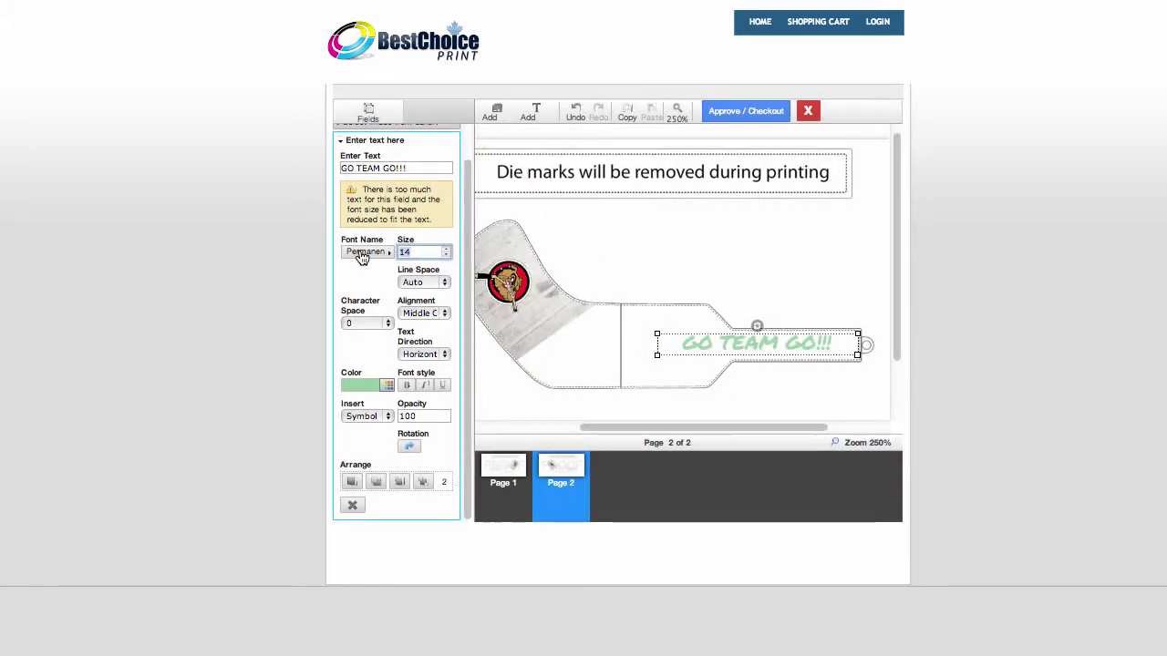
type("12")
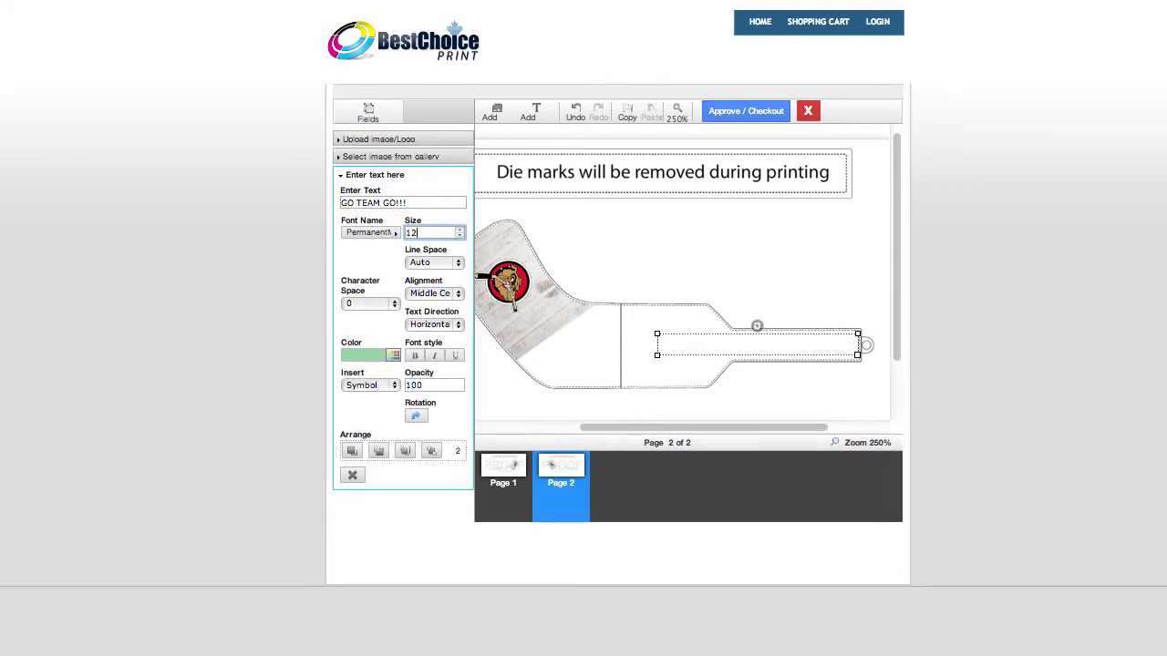
- Set the character spacing to 13, then reduce it to 11
left_click(361, 303)
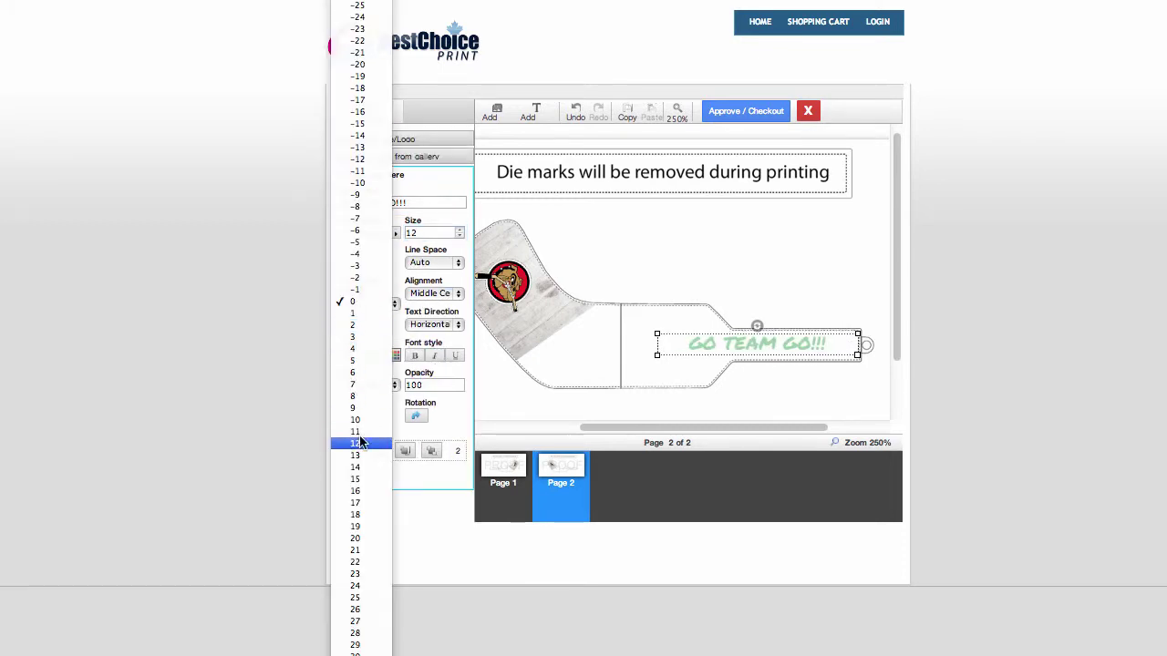
left_click(357, 456)
left_click(381, 306)
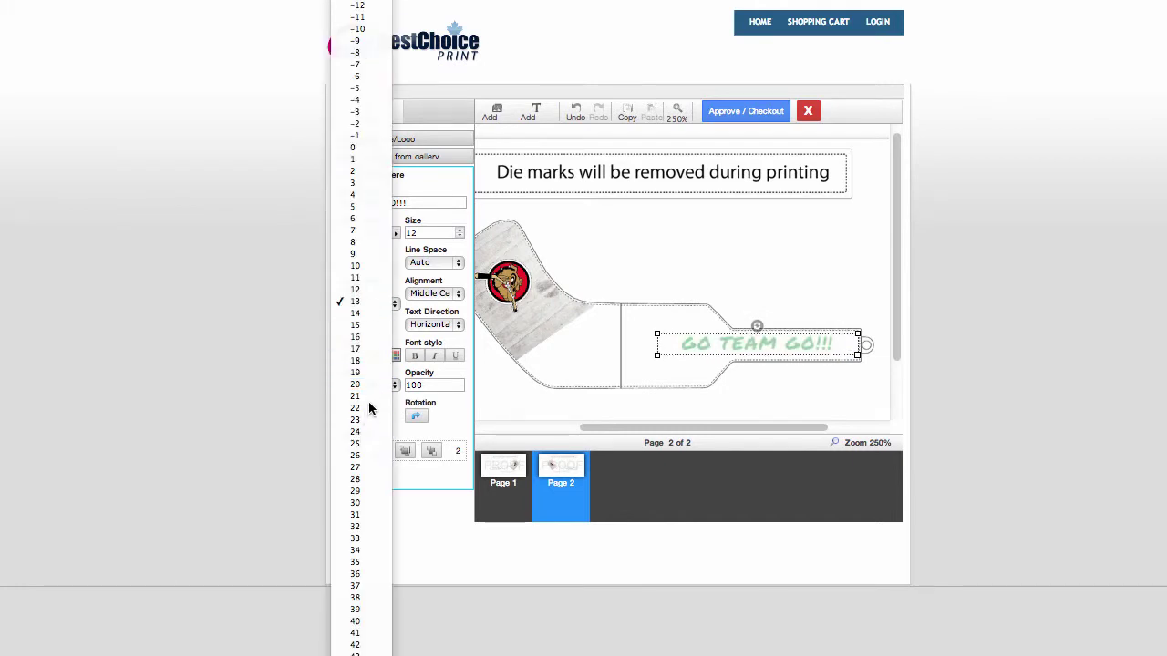
left_click(369, 278)
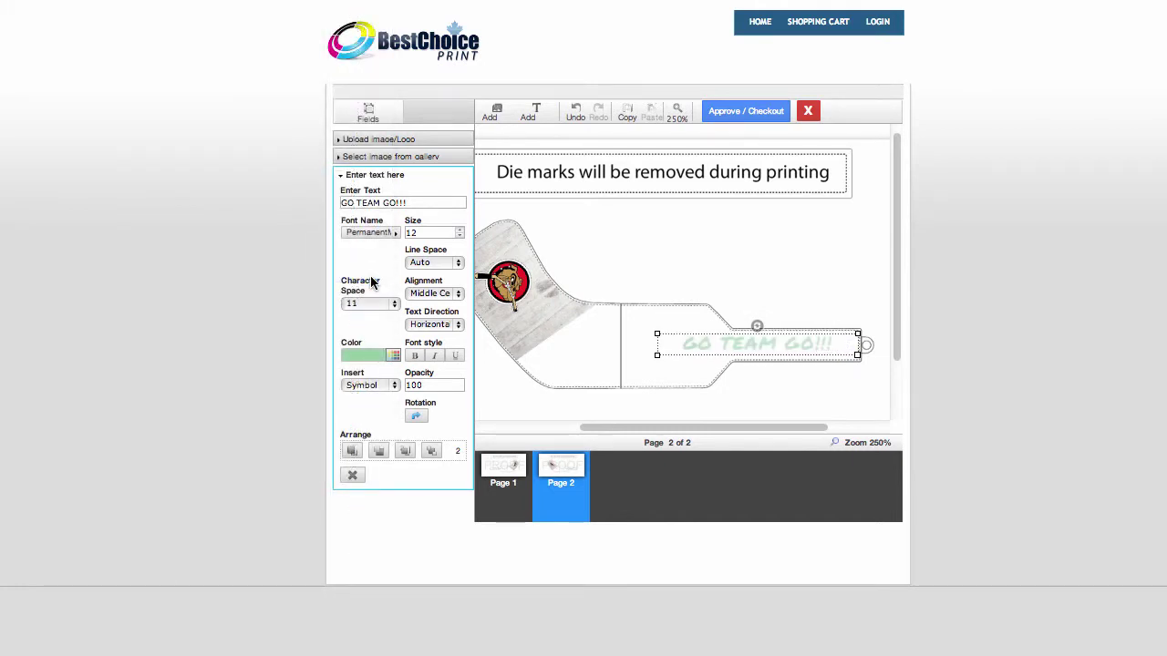
left_click(453, 299)
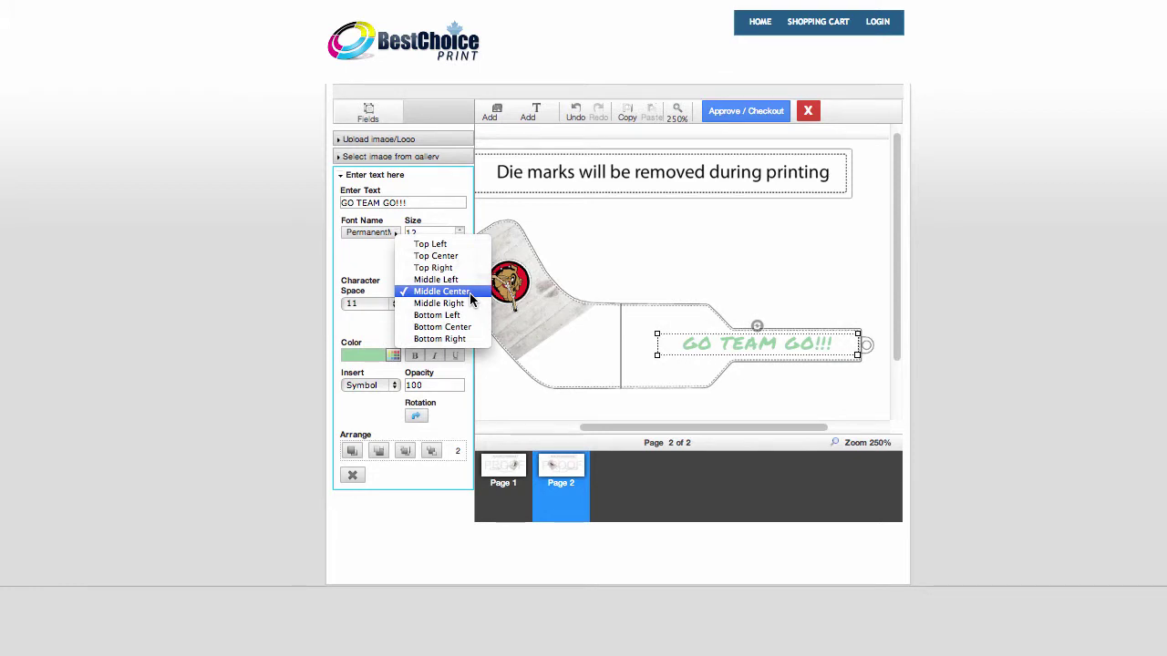
- Keep middle-center alignment and set the text direction to Vertical
left_click(372, 281)
left_click(442, 327)
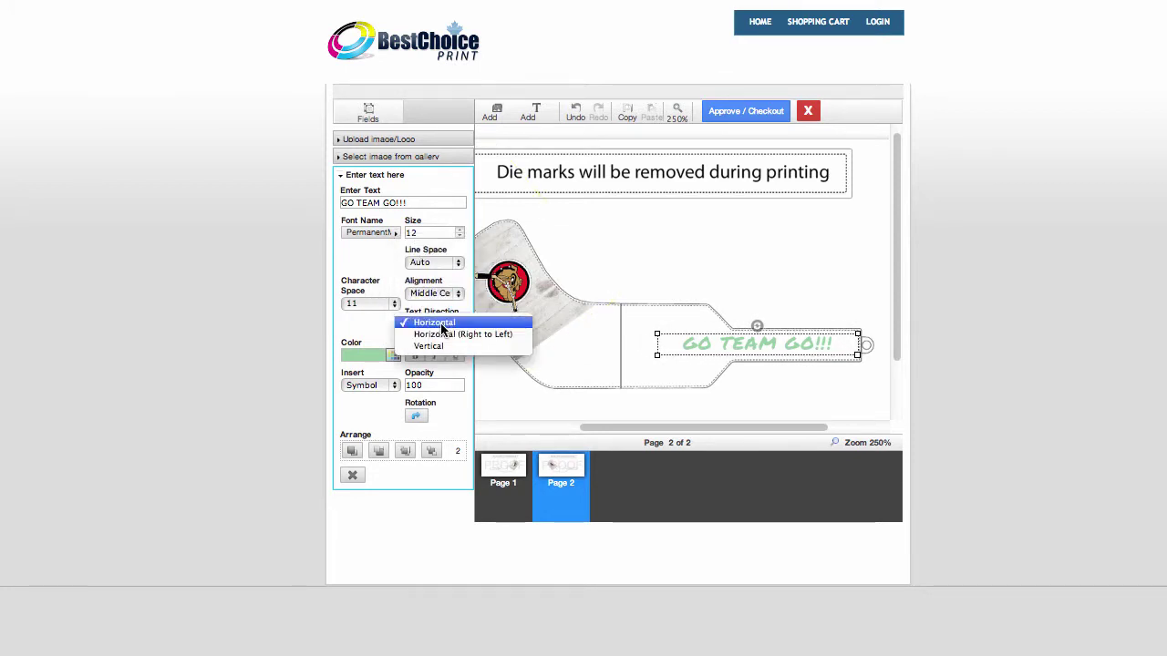
left_click(487, 348)
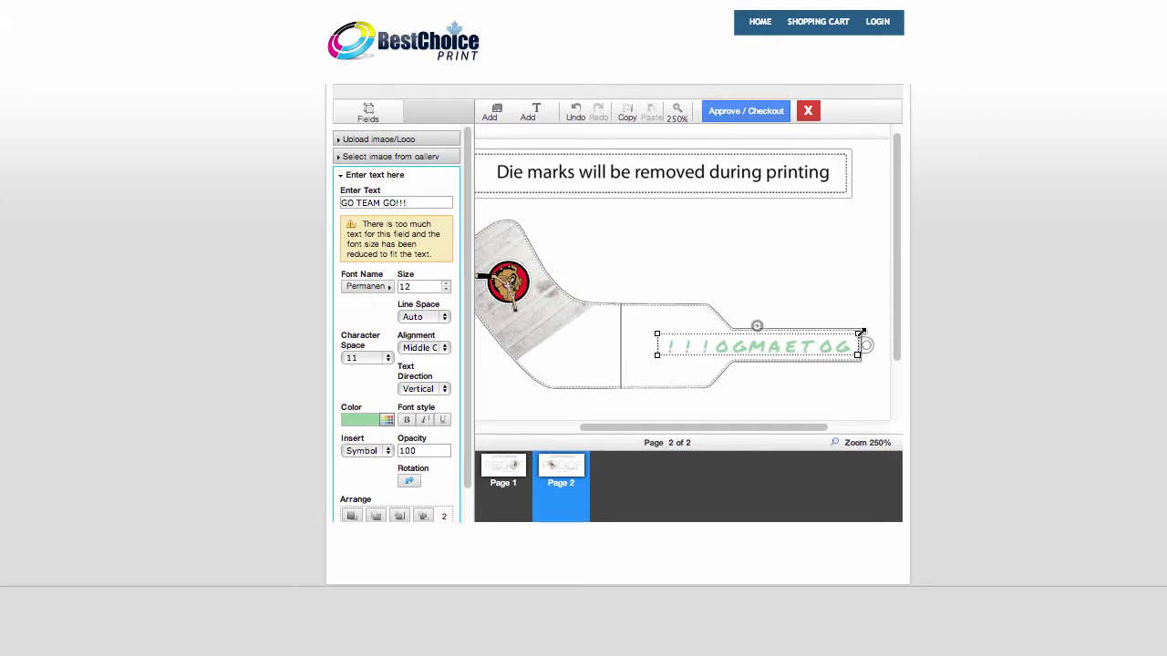
- Fit the vertical text onto the handle and rotate it to about 258°, then undo the rotation
left_click_drag(860, 333, 685, 170)
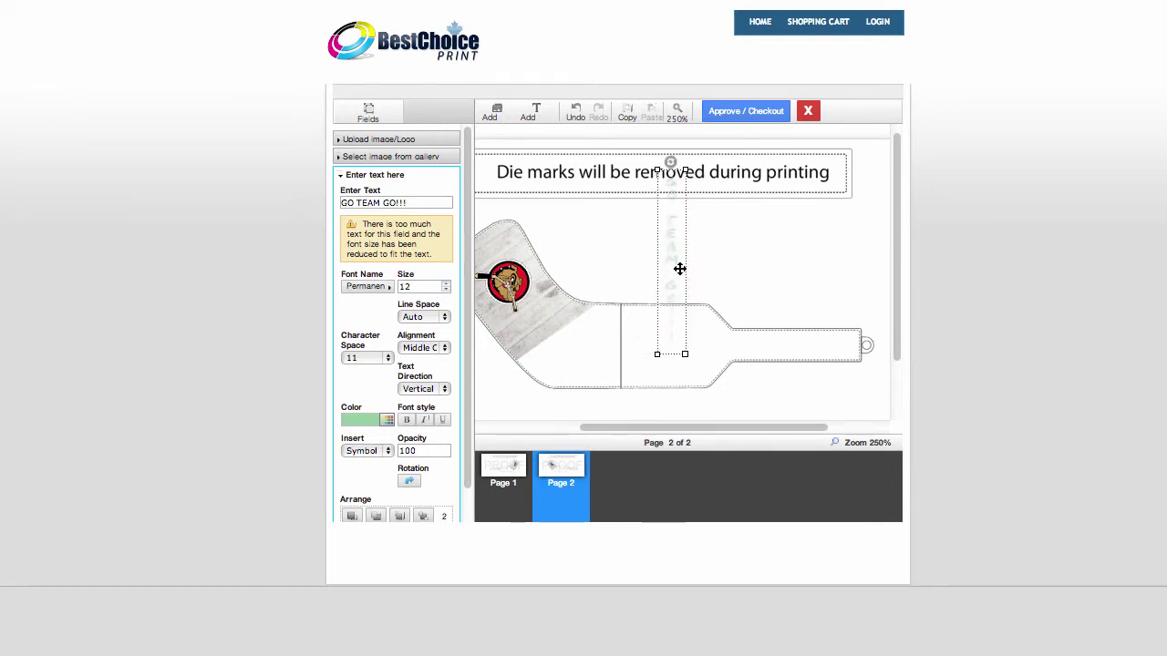
left_click_drag(669, 264, 696, 313)
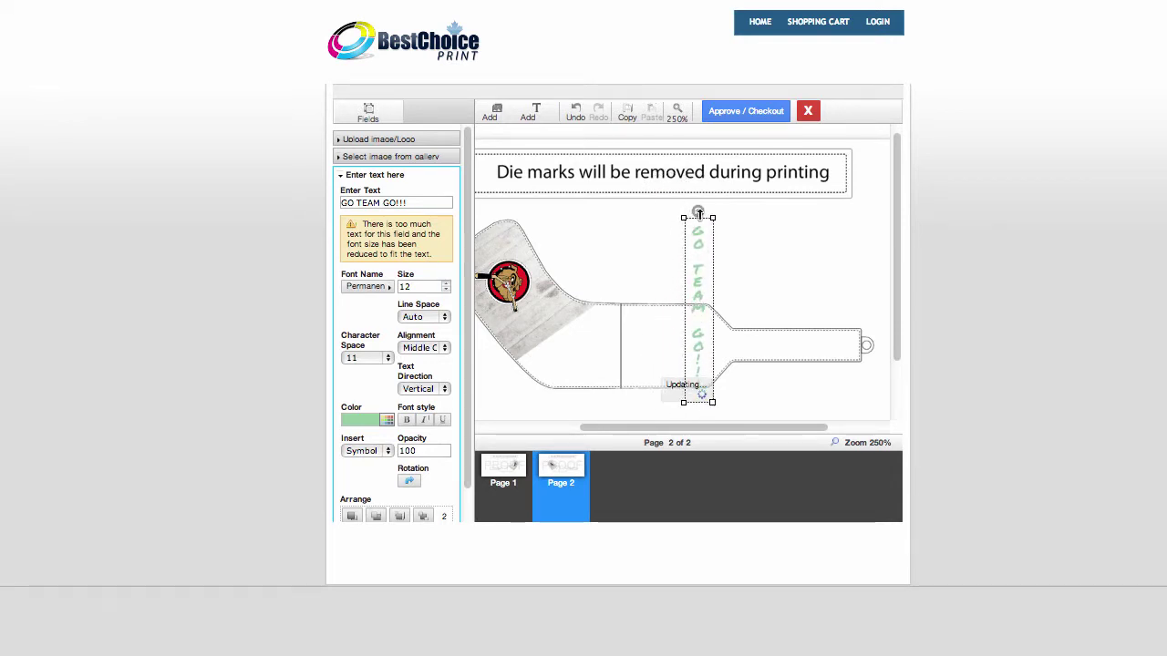
left_click_drag(698, 211, 721, 335)
left_click(807, 261)
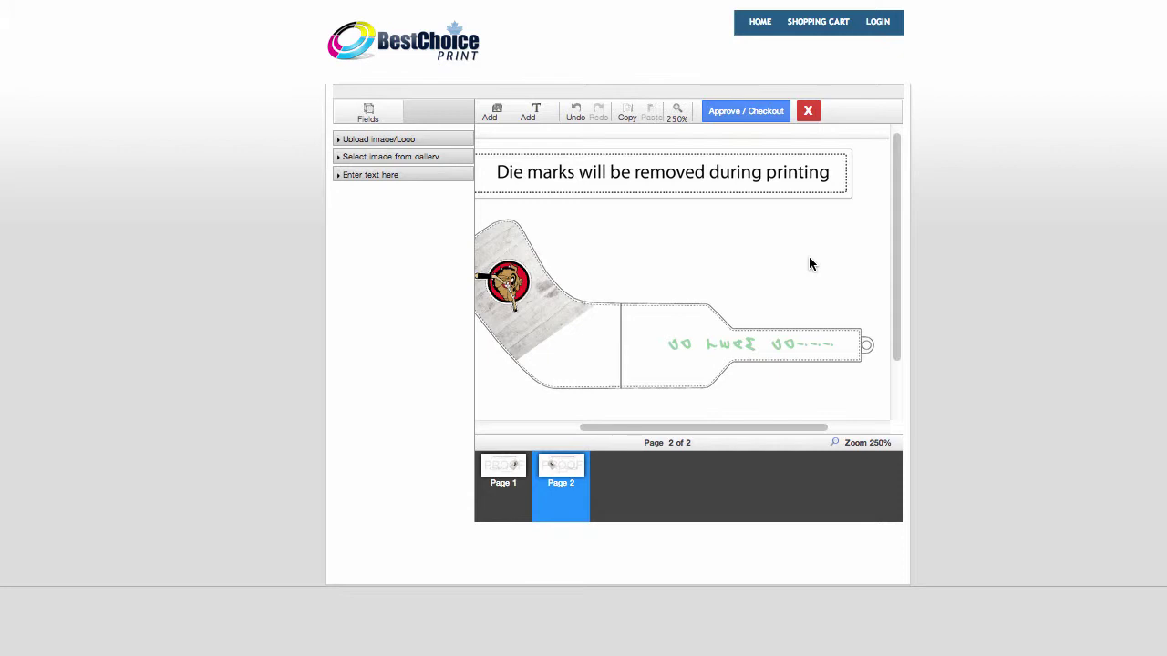
left_click(569, 118)
- Undo back to horizontal text and make GO TEAM GO!!! red, bold and italic
left_click(569, 119)
left_click(569, 118)
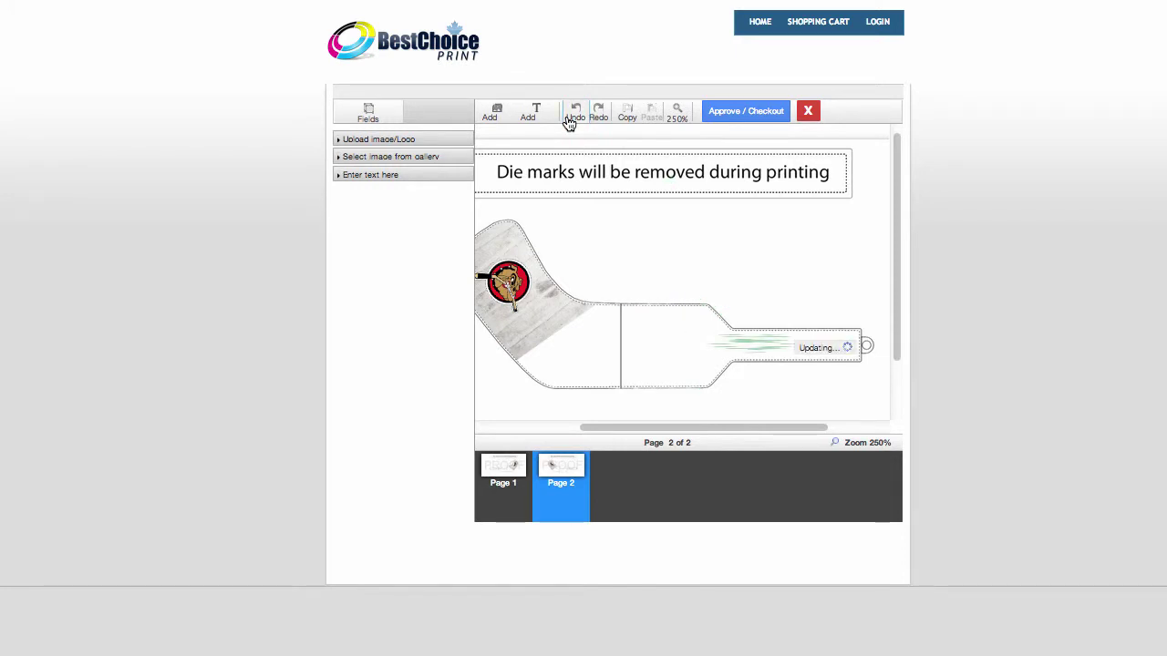
left_click(569, 122)
left_click(773, 345)
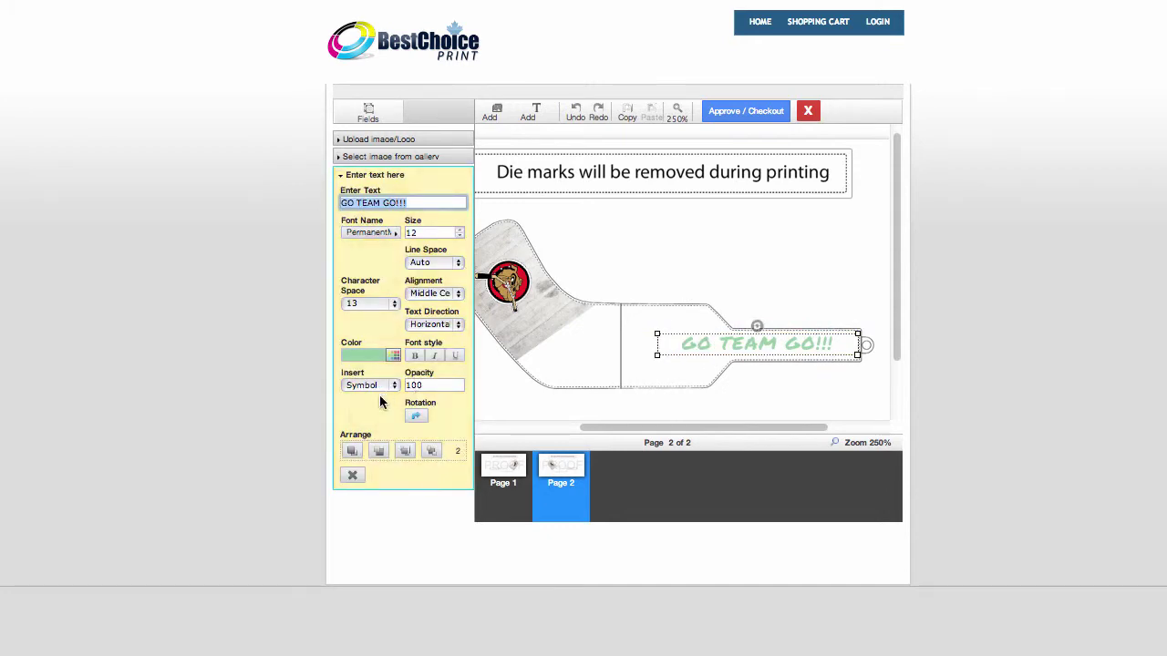
left_click(393, 355)
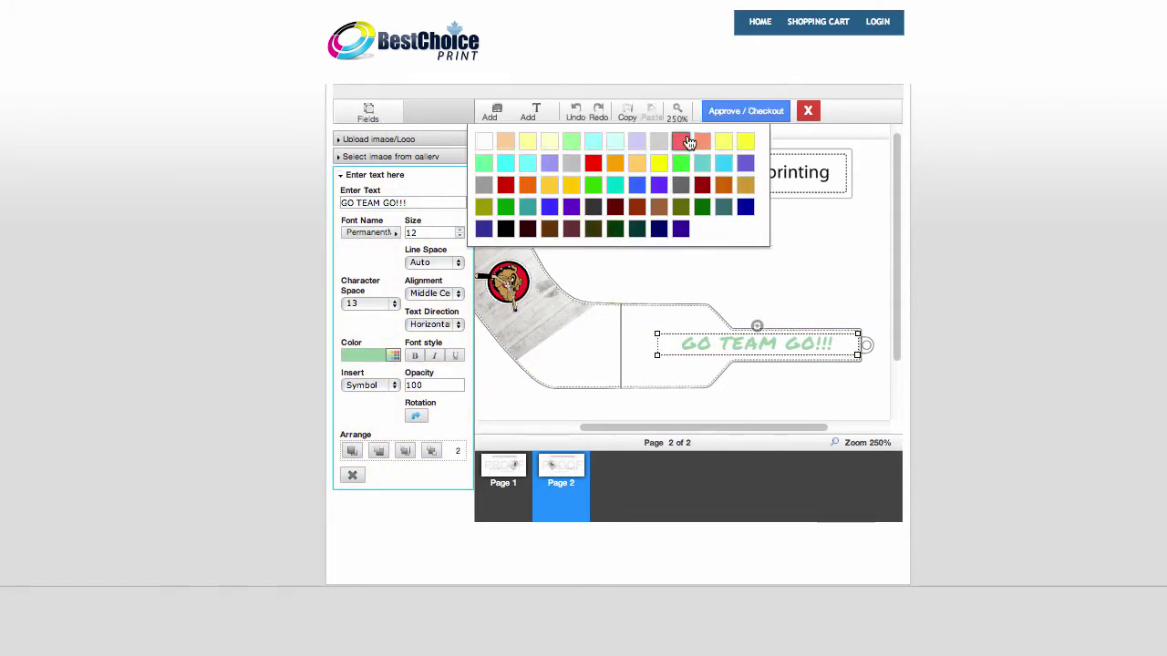
left_click(690, 143)
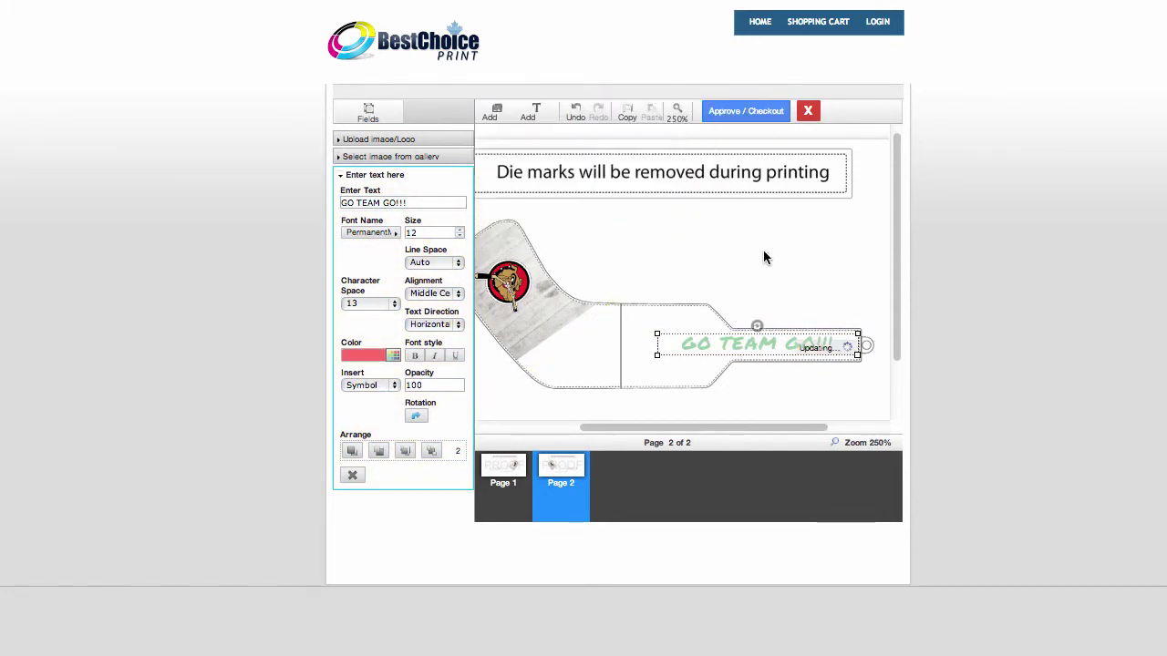
left_click(415, 355)
left_click(434, 354)
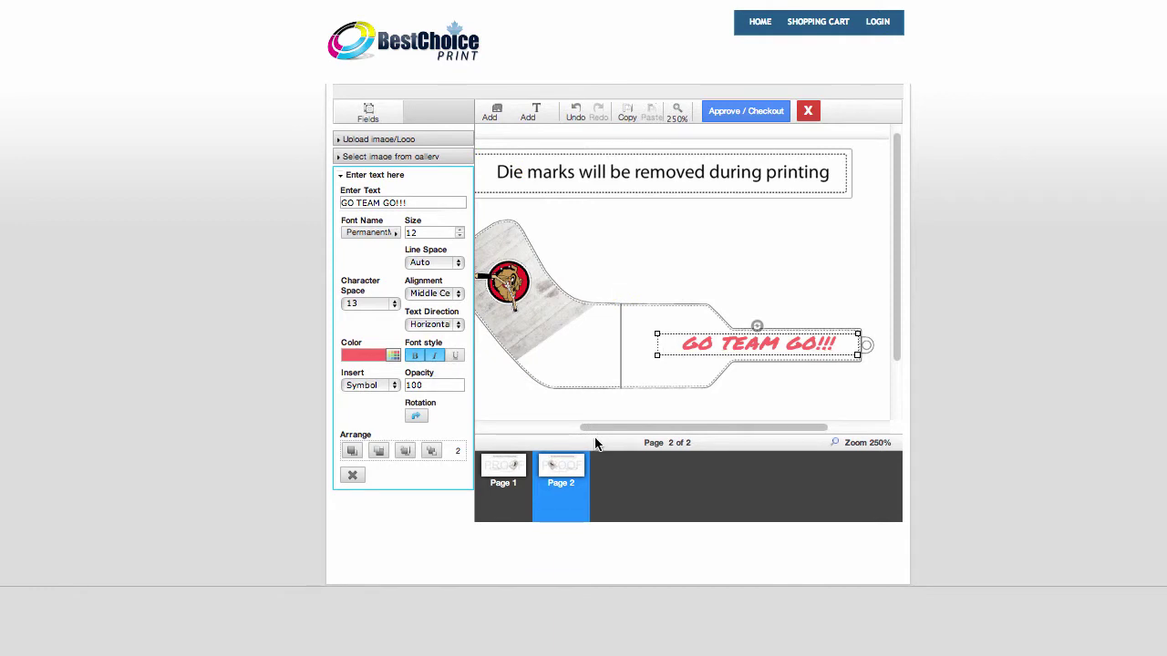
- Rotate the text a full turn back to horizontal, then review pages 1 and 2
left_click(416, 416)
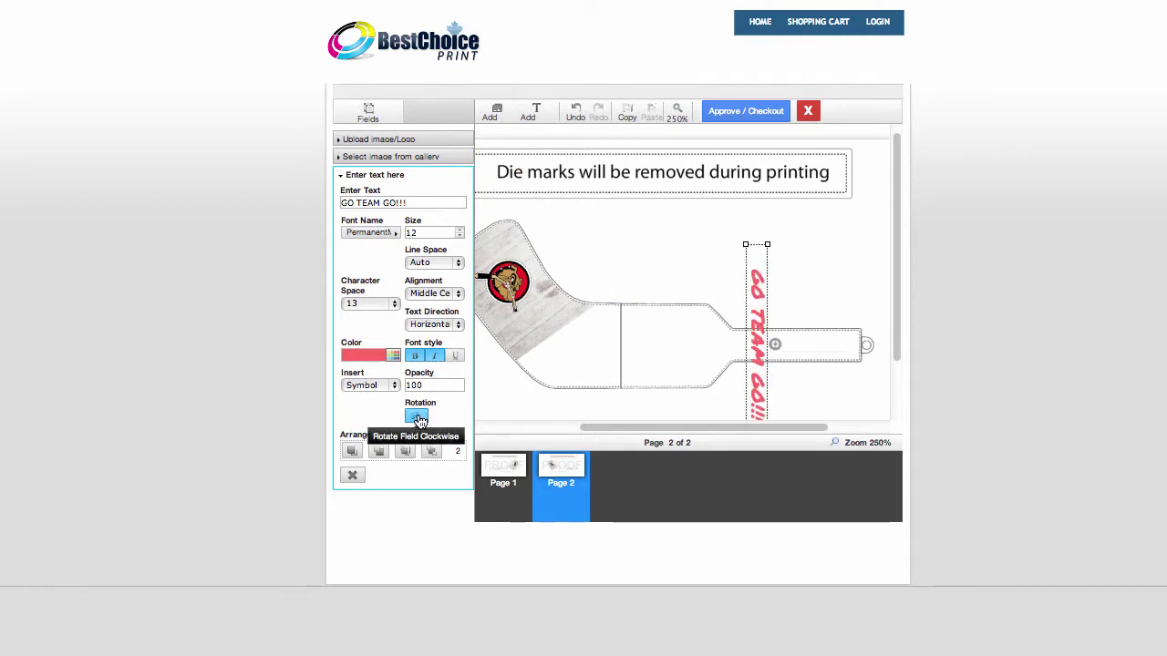
left_click(416, 416)
left_click(416, 417)
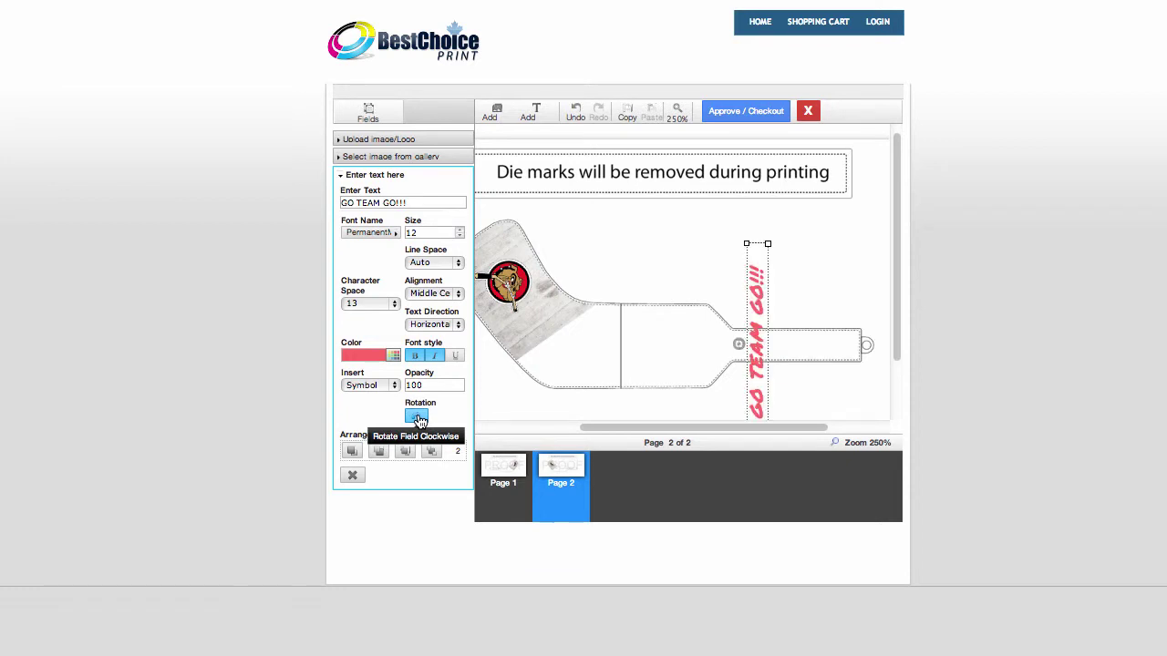
left_click(417, 417)
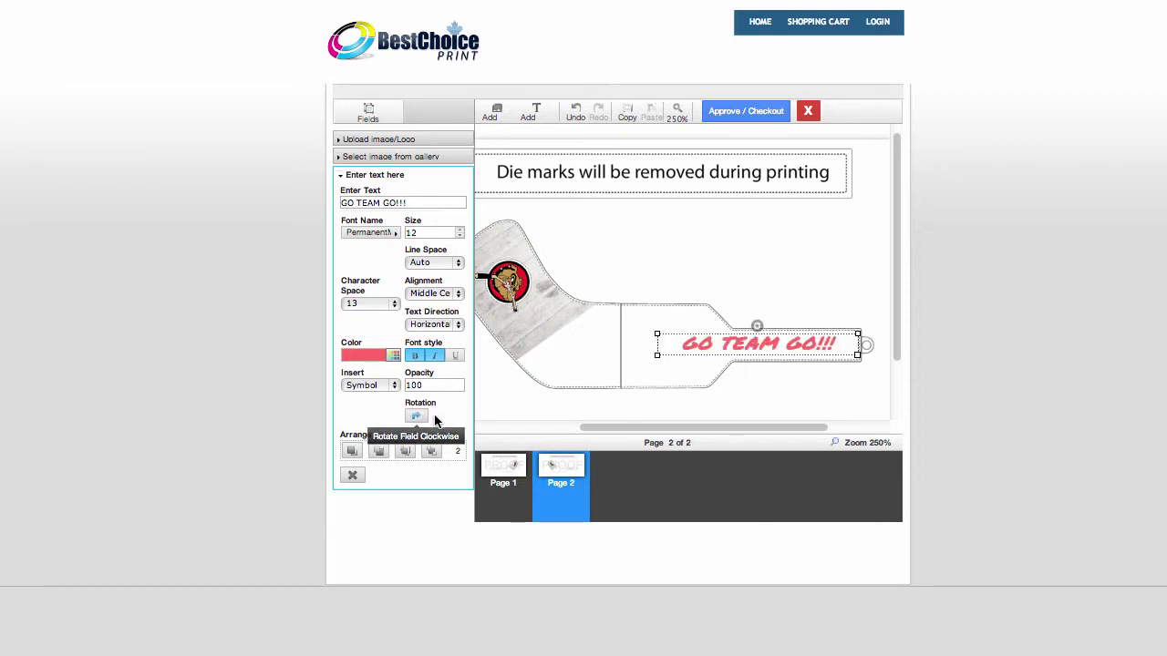
left_click(484, 469)
left_click(563, 469)
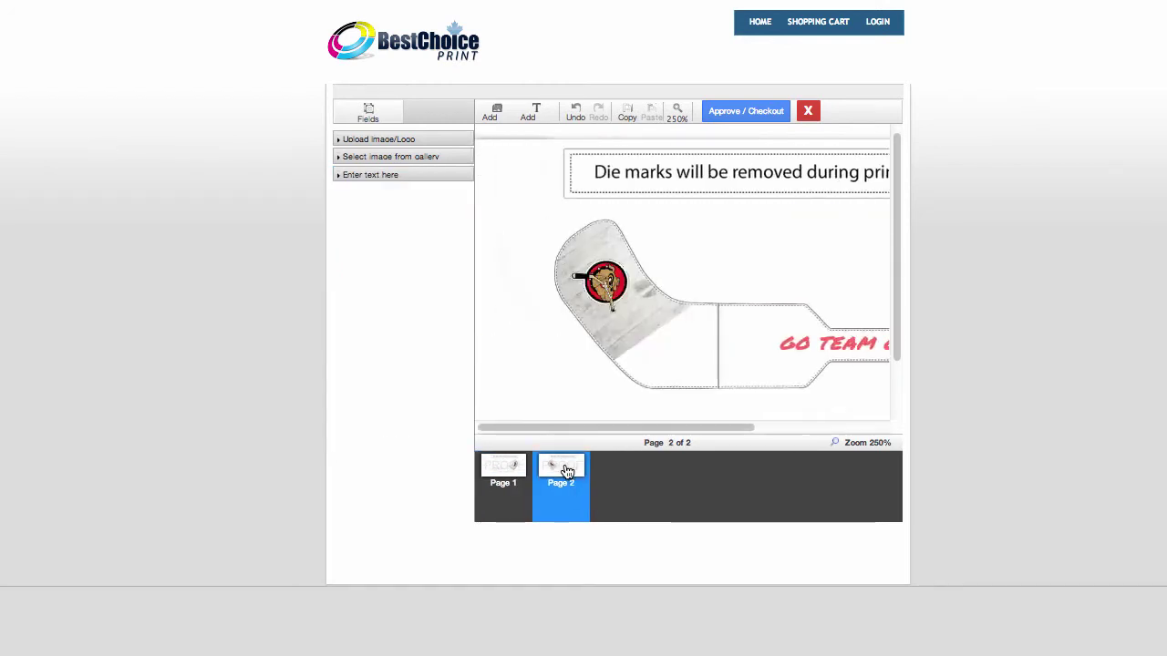
left_click_drag(628, 425, 712, 435)
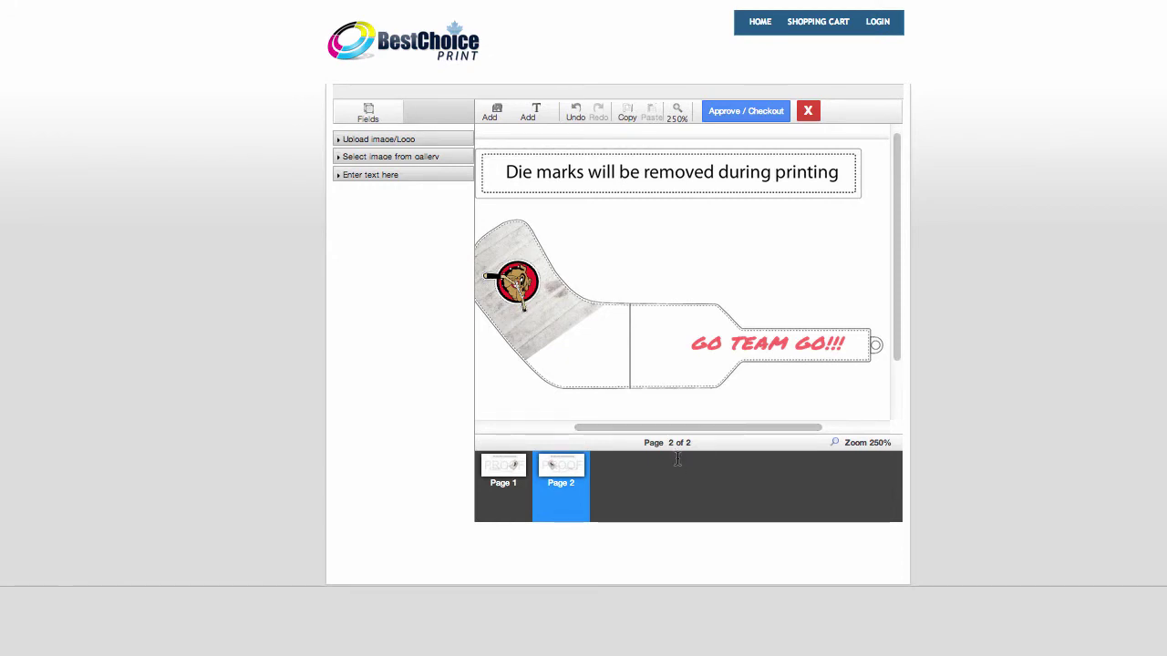
- Approve the design, preview both page proofs, and accept the printing conditions
left_click(745, 115)
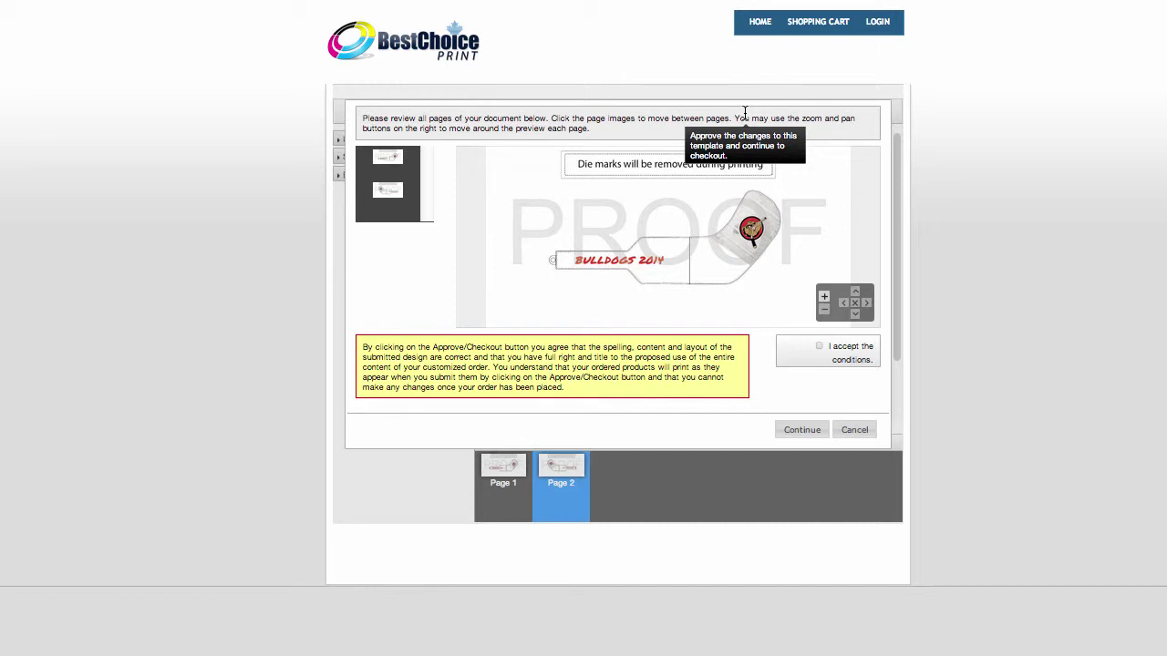
left_click(385, 157)
left_click(388, 190)
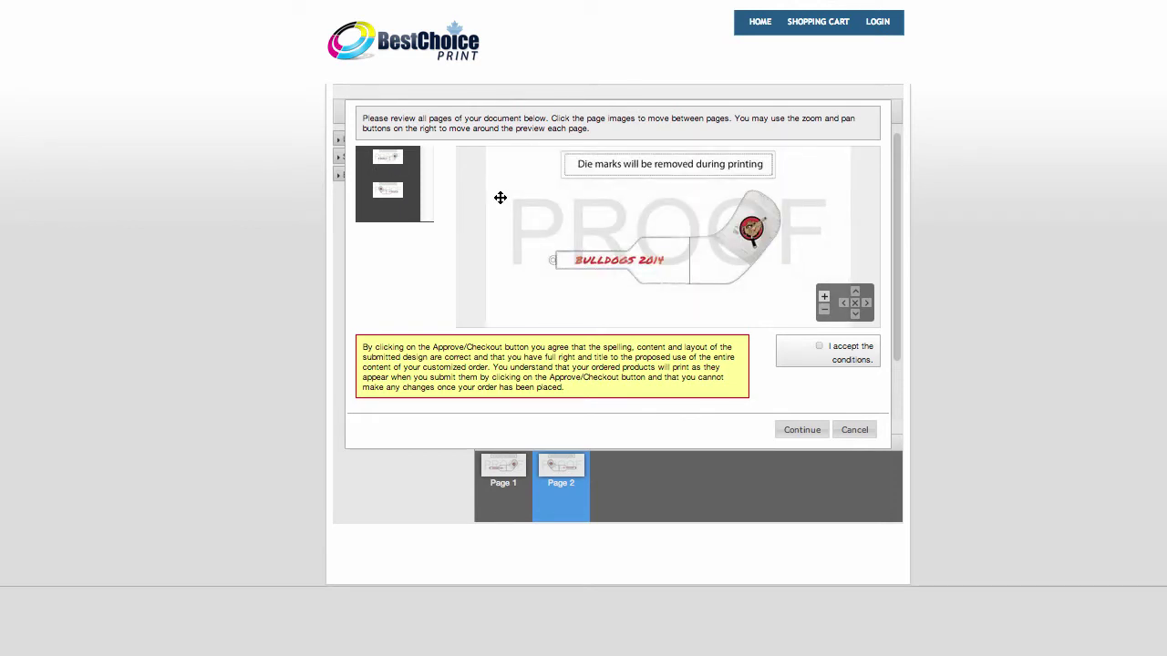
left_click(819, 347)
- Submit the design to the shopping cart, then start writing a support question
left_click(786, 433)
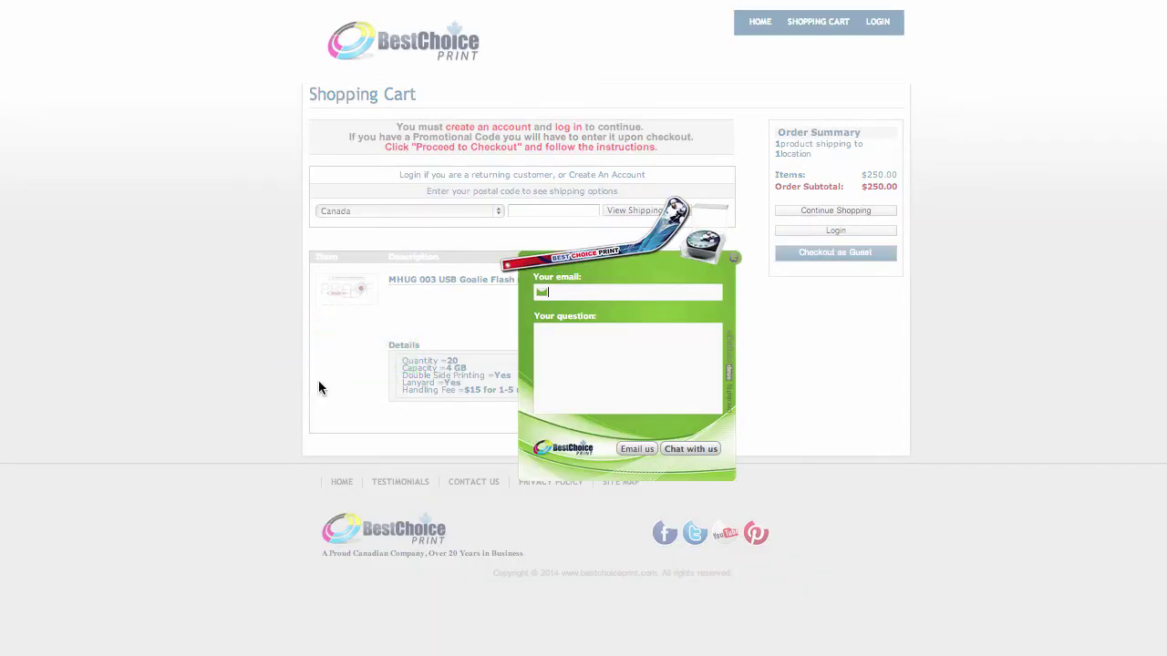
left_click(585, 364)
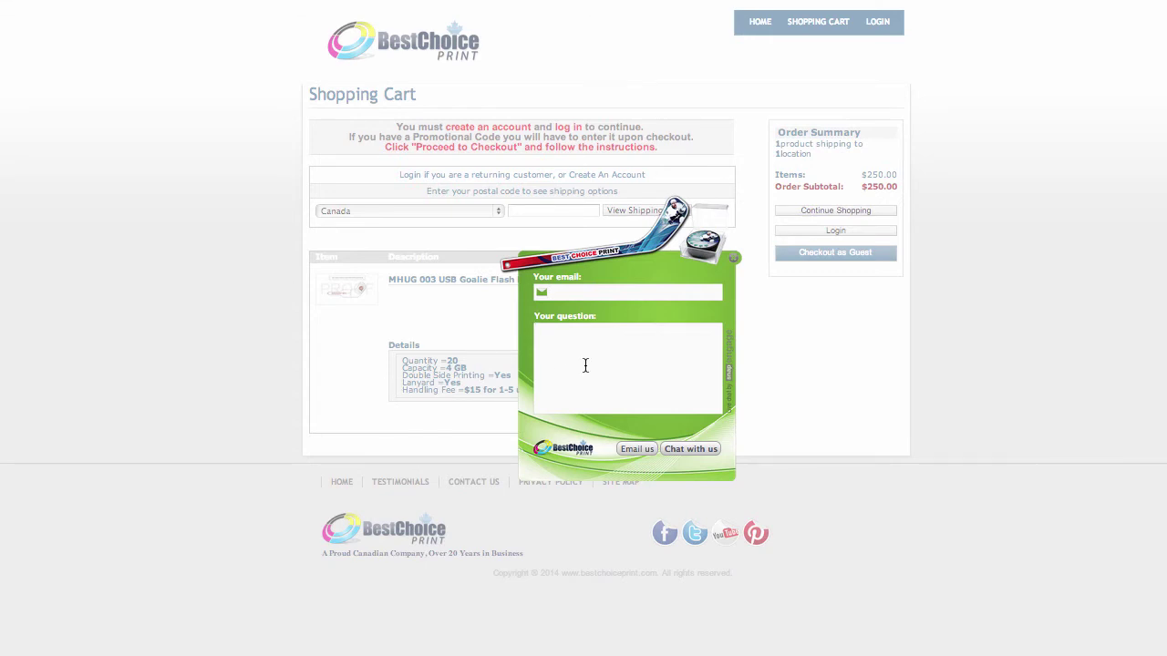